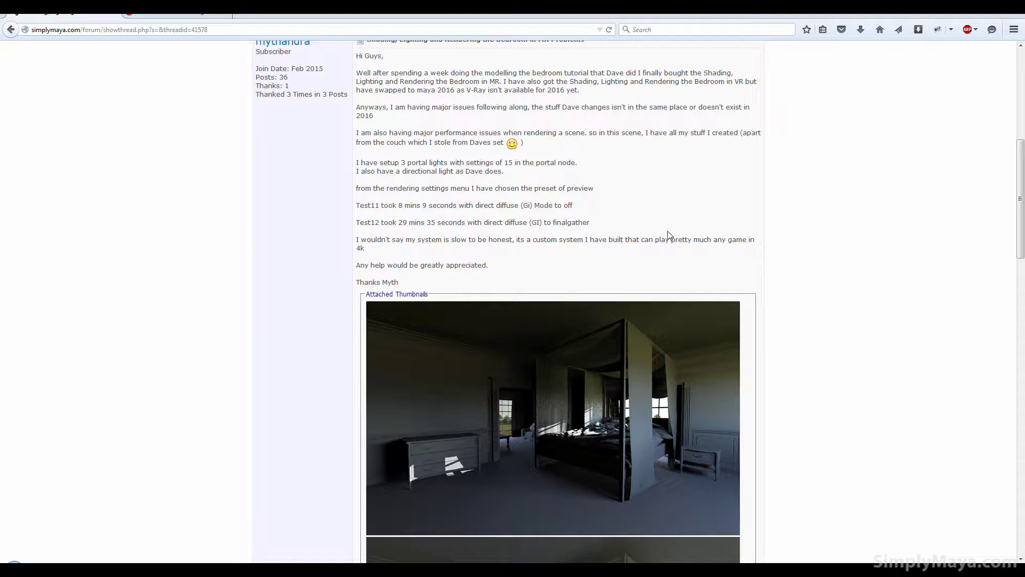
# - Read the forum post about slow bedroom renders, checking the quoted render settings and both attached thumbnails
pyautogui.scroll(-2, 668, 233)
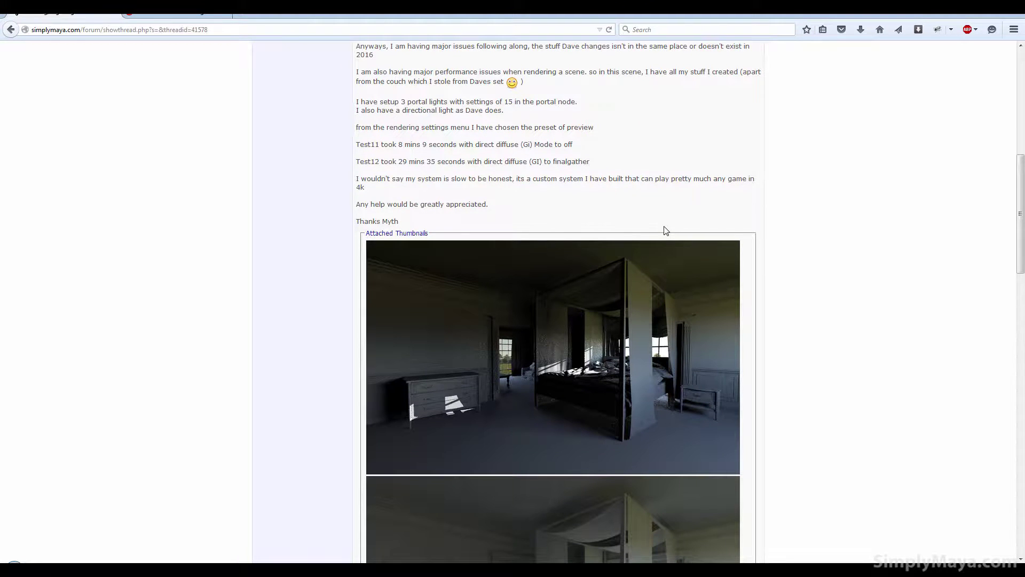
pyautogui.scroll(-4, 666, 231)
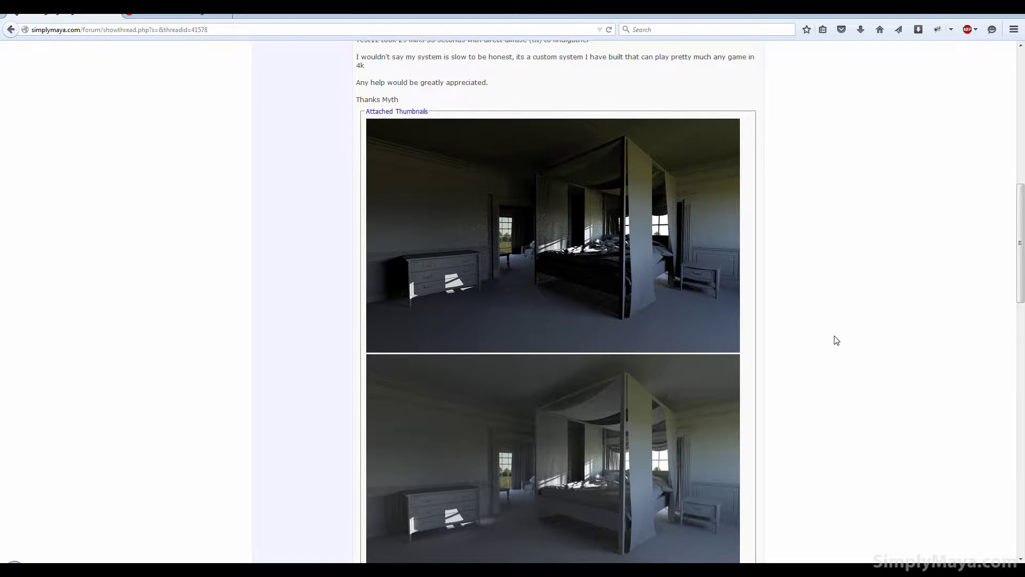
pyautogui.scroll(-2, 832, 330)
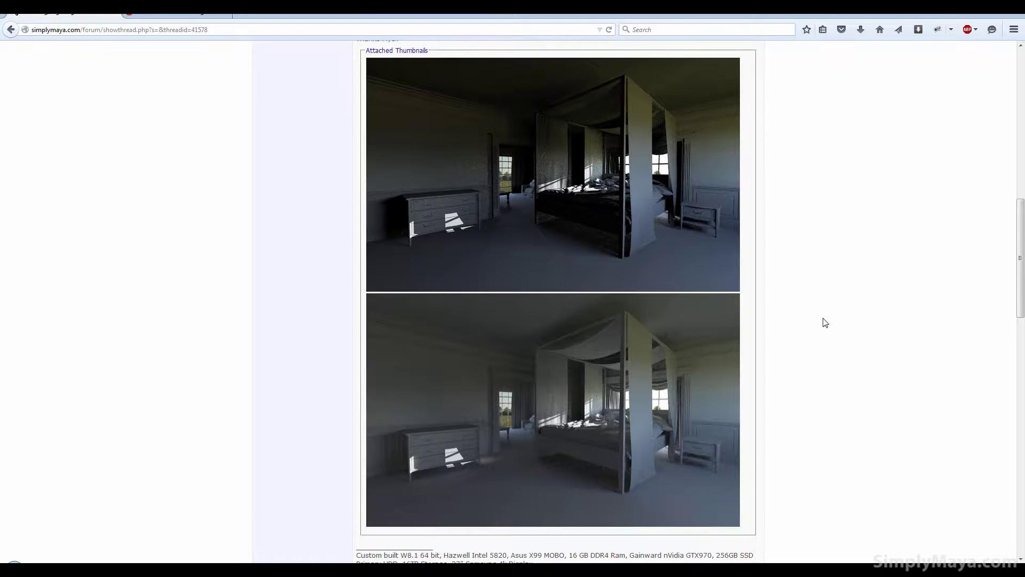
pyautogui.scroll(6, 826, 320)
pyautogui.scroll(-6, 826, 320)
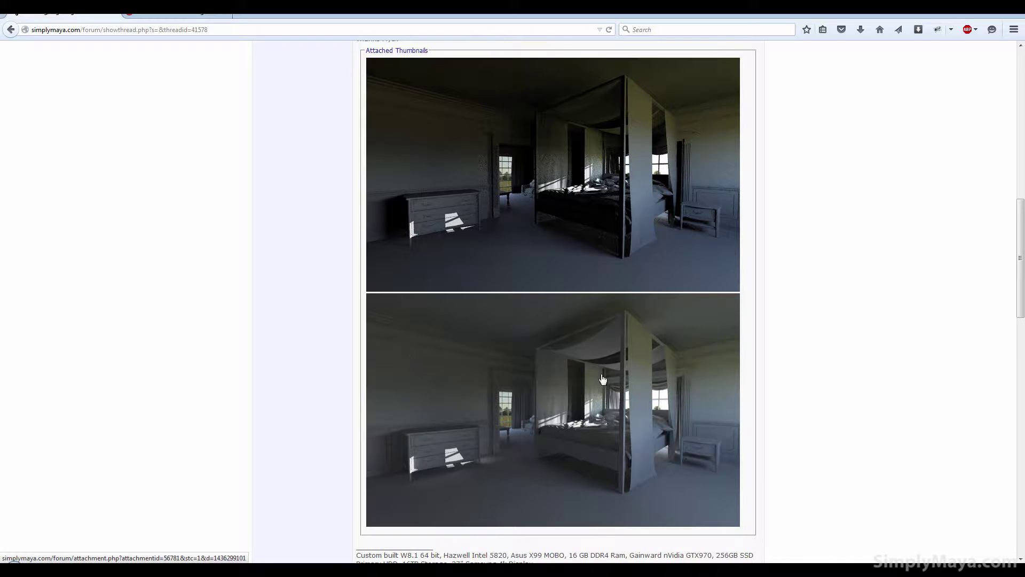
pyautogui.scroll(8, 535, 315)
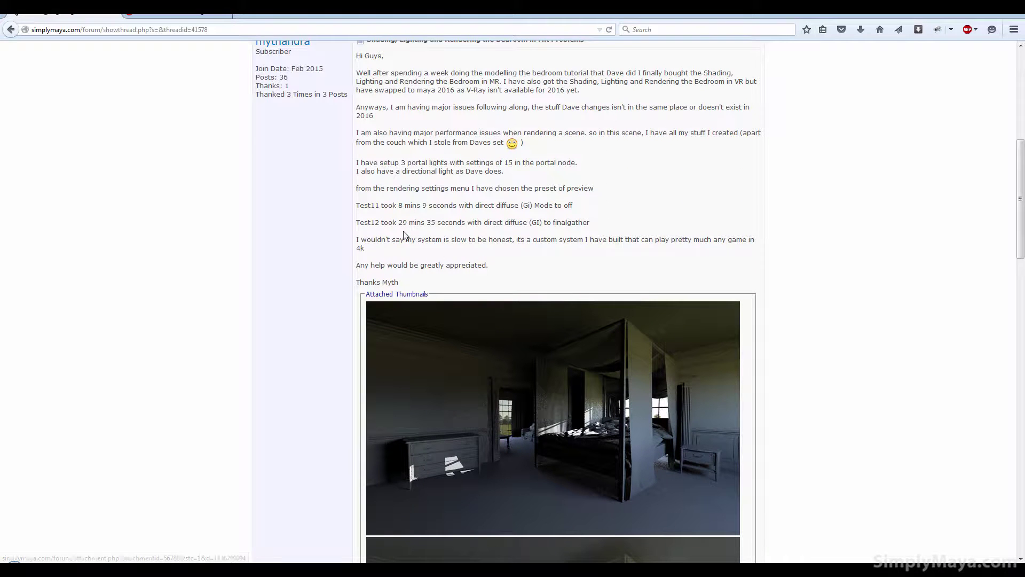
pyautogui.scroll(-6, 601, 378)
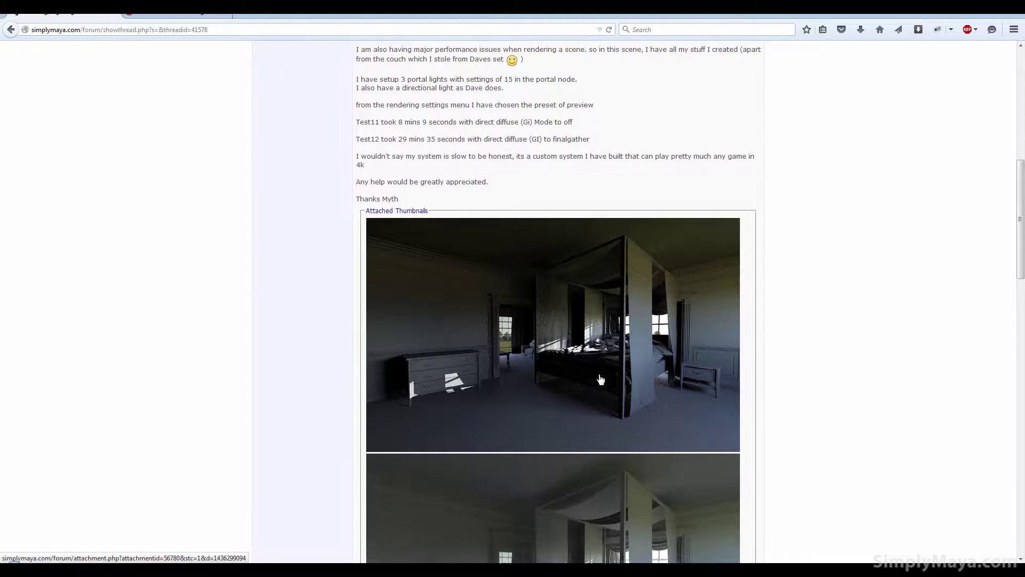
pyautogui.scroll(-2, 570, 434)
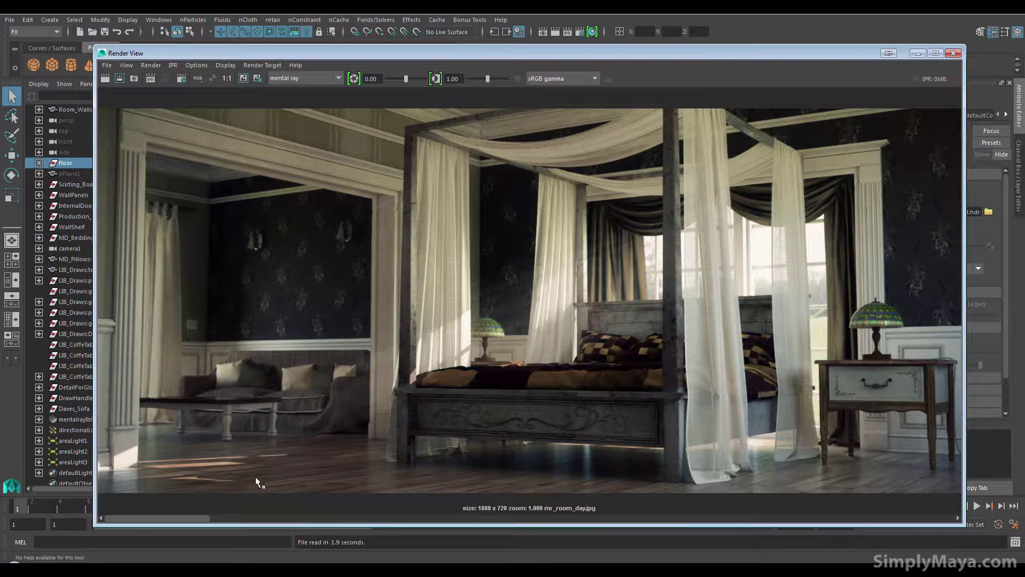
# - Compare the mr_room_day.jpg reference with the stored mental ray render of camera1 in the Render View
pyautogui.click(217, 517)
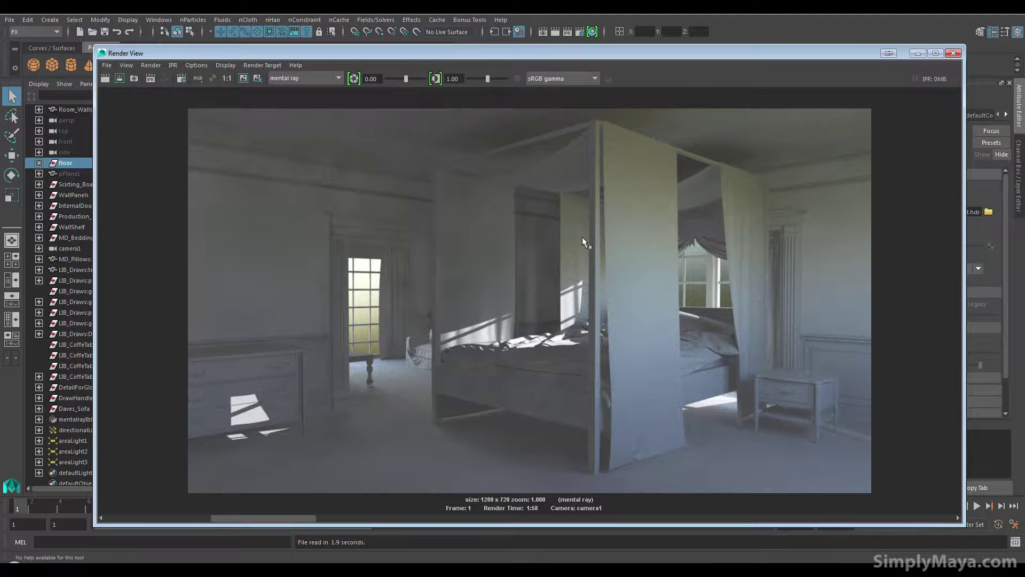
pyautogui.click(191, 517)
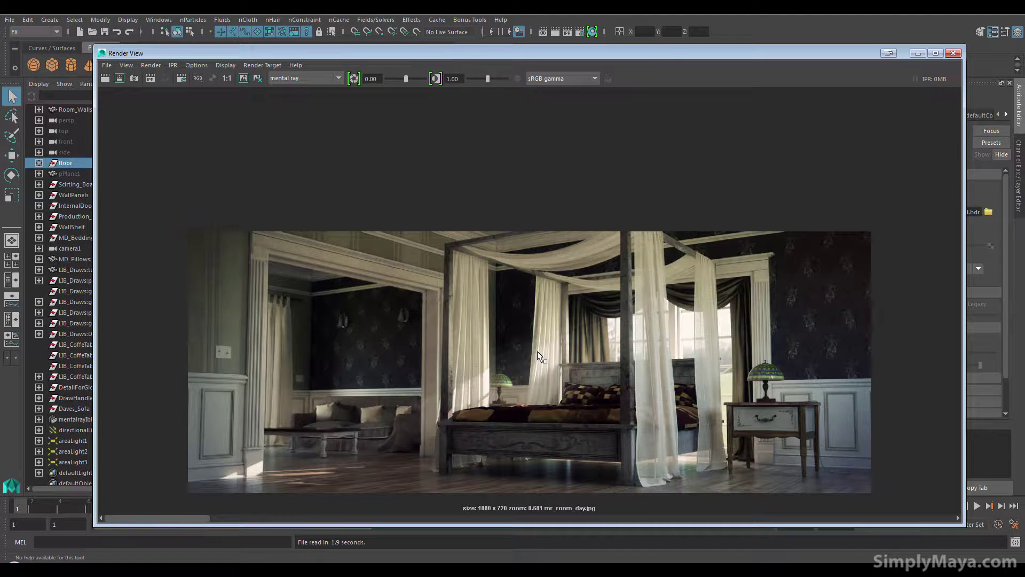
pyautogui.click(227, 78)
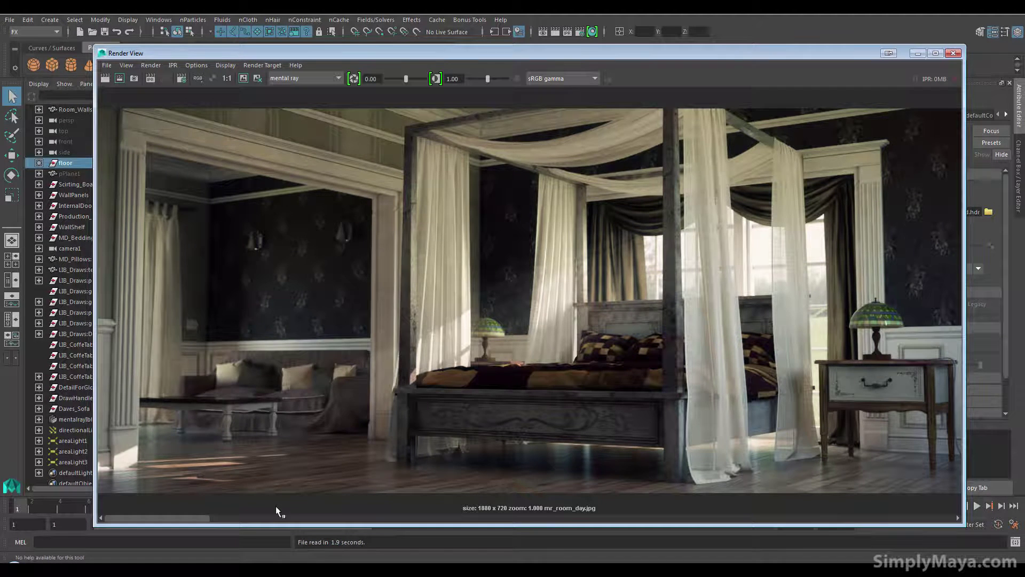
pyautogui.click(231, 518)
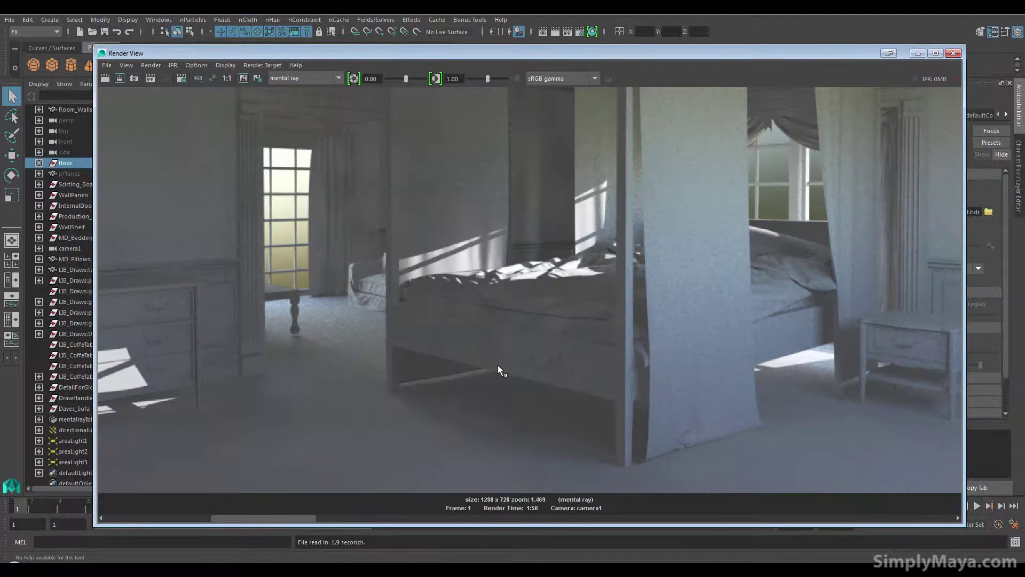
pyautogui.click(228, 78)
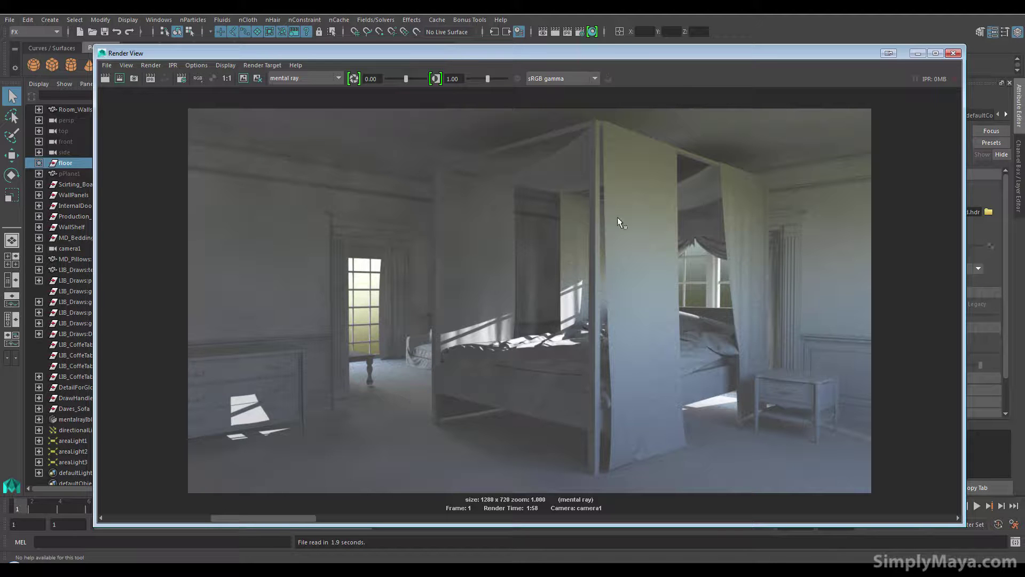
# - Minimize the Render View and load a saved preset into the mental ray render settings
pyautogui.click(918, 53)
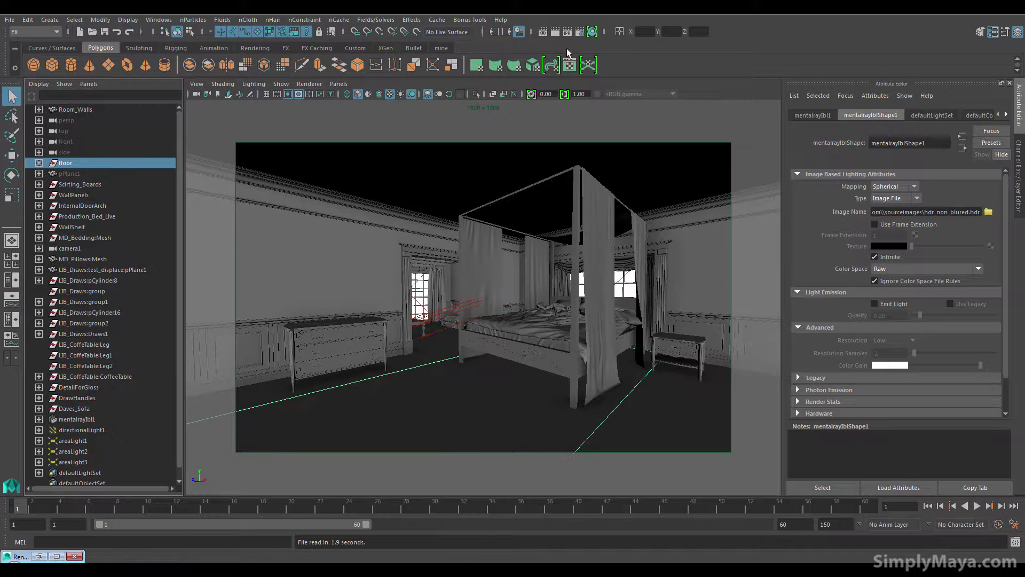
pyautogui.click(580, 32)
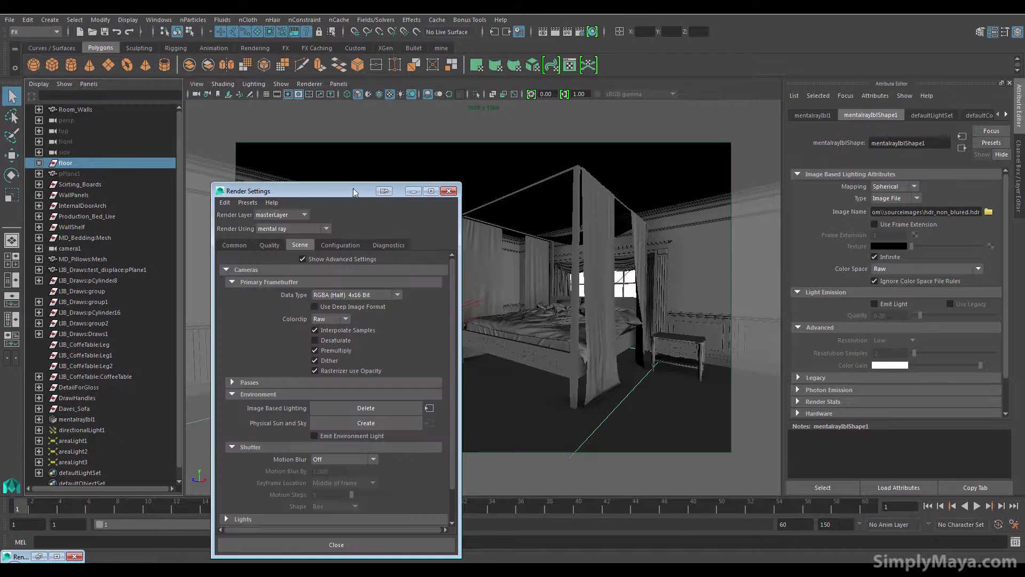
pyautogui.moveTo(354, 188); pyautogui.dragTo(533, 140)
pyautogui.click(444, 196)
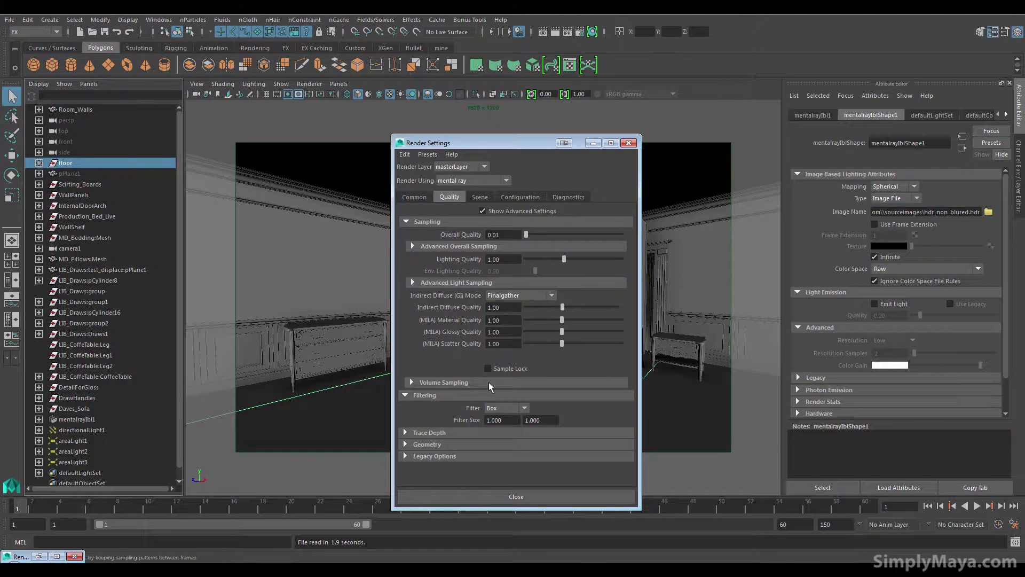
pyautogui.click(428, 154)
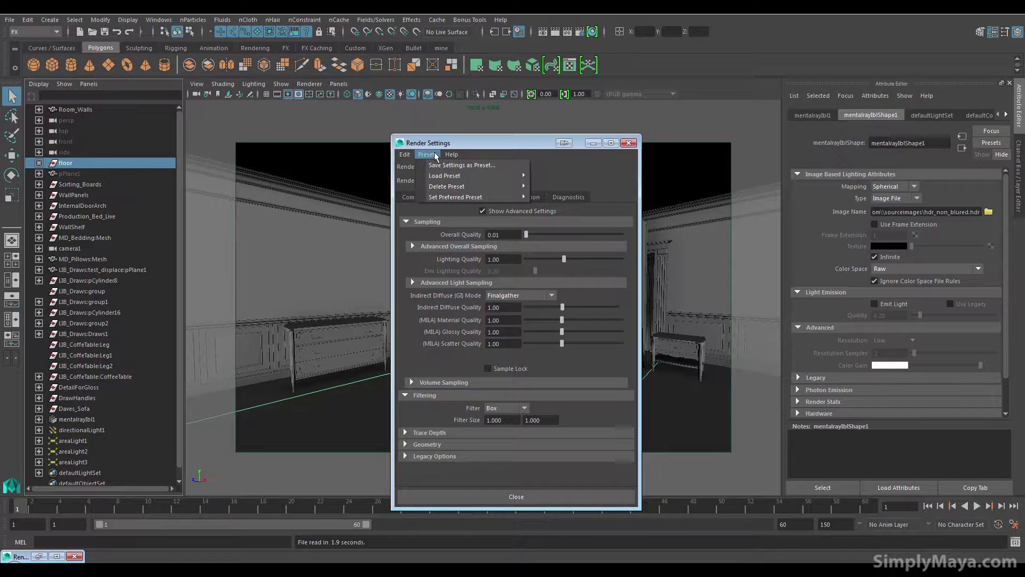
pyautogui.moveTo(443, 181)
pyautogui.click(557, 178)
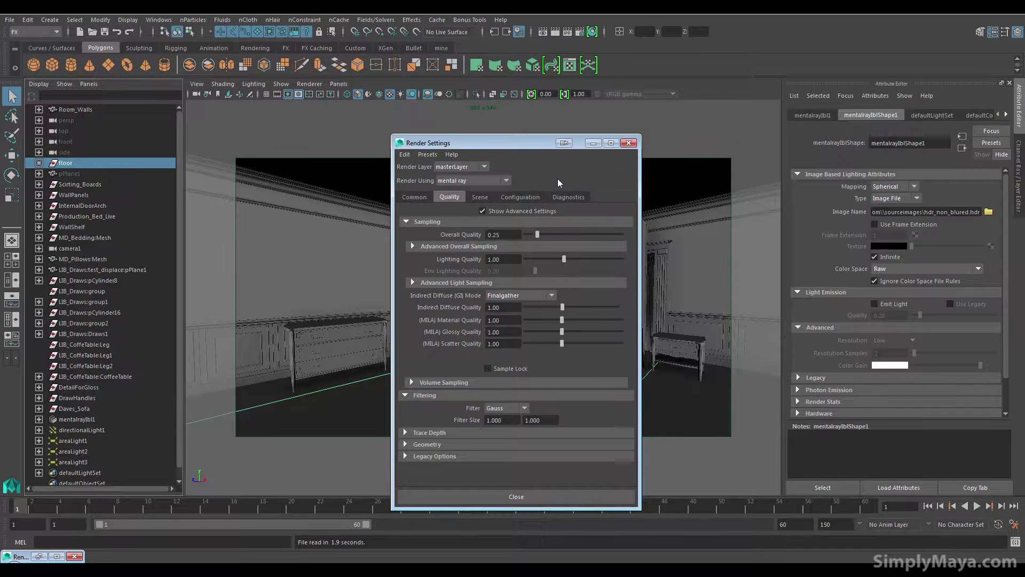
# - Set the render image size to the 1280 x 720 HD preset
pyautogui.click(414, 197)
pyautogui.scroll(-6, 448, 337)
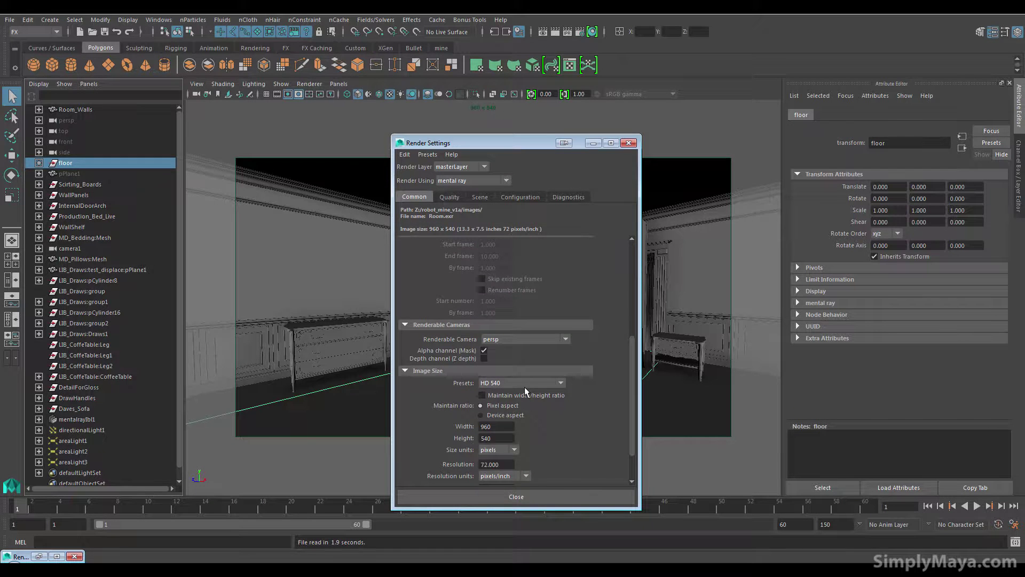
pyautogui.click(524, 384)
pyautogui.click(518, 441)
pyautogui.scroll(6, 538, 296)
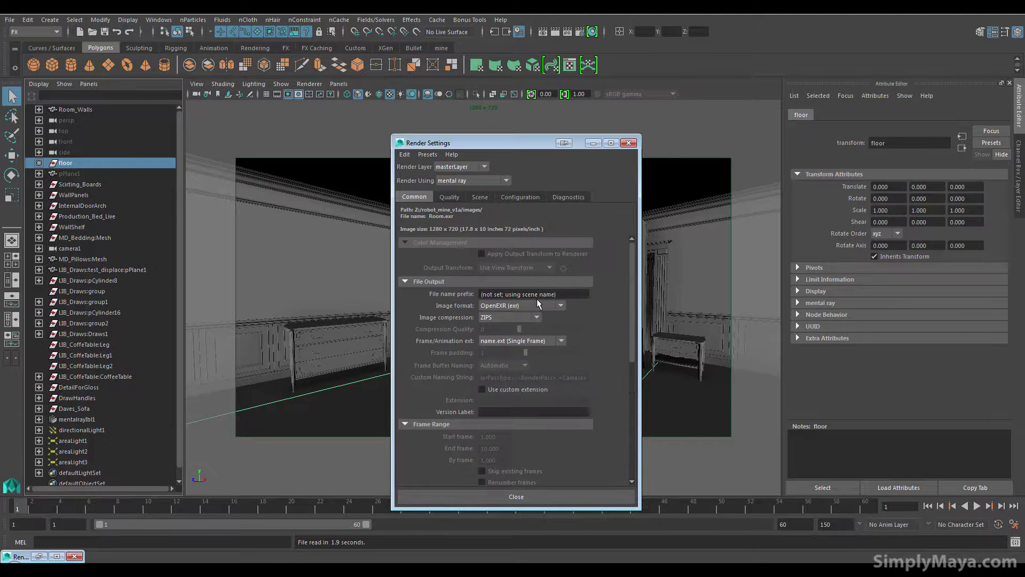
# - Set the Indirect Diffuse Quality to 0.1 in the mental ray sampling settings
pyautogui.click(452, 197)
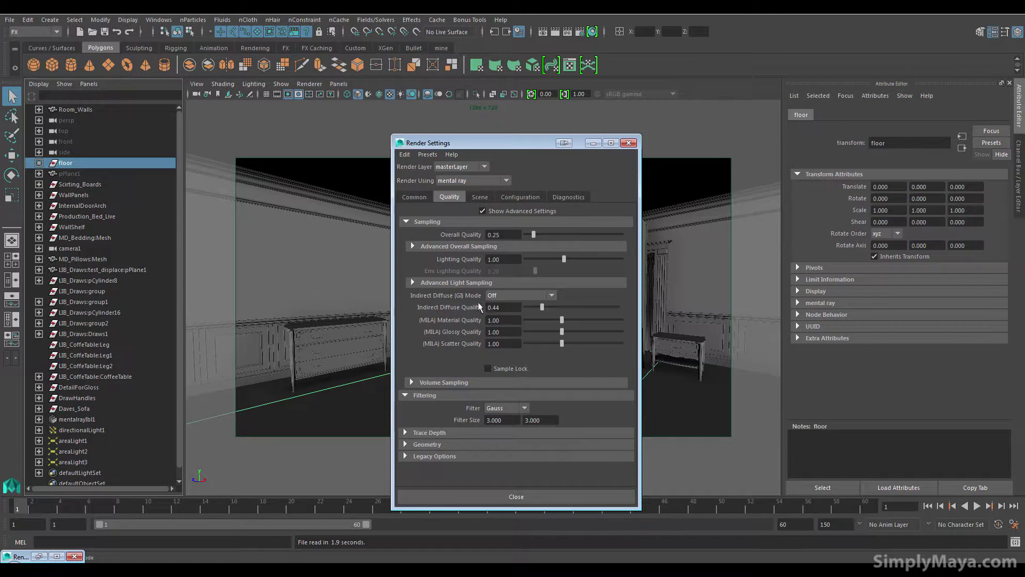
pyautogui.click(438, 307)
pyautogui.write('.1')
pyautogui.press('Return')
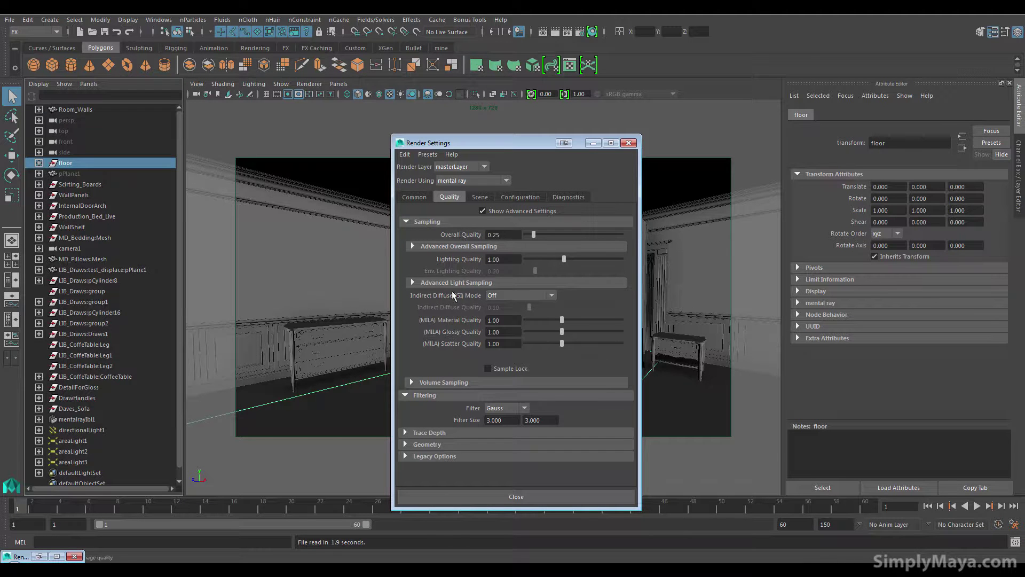
# - Enable Final Gathering in the legacy options with accuracy 20, point density 0.1 and point interpolation 20
pyautogui.click(427, 455)
pyautogui.scroll(-5, 434, 439)
pyautogui.scroll(-10, 435, 439)
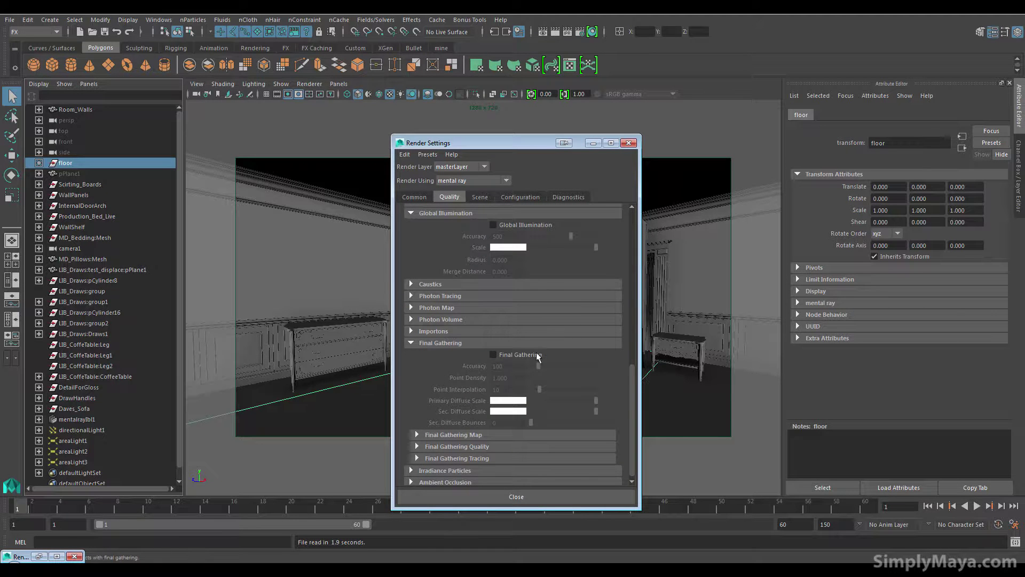
pyautogui.click(509, 355)
pyautogui.doubleClick(519, 366)
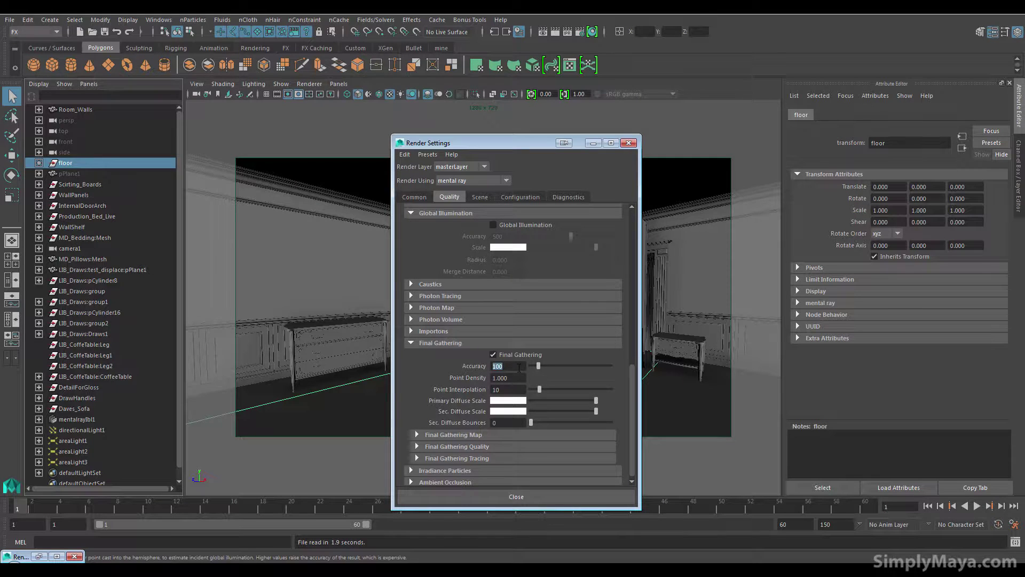
pyautogui.write('20')
pyautogui.doubleClick(516, 378)
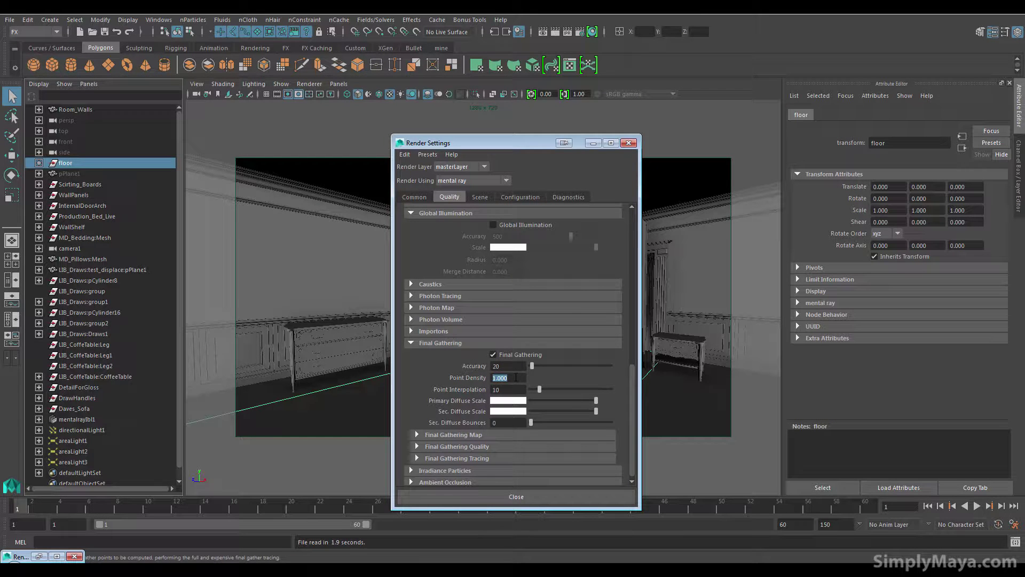
pyautogui.write('0.1')
pyautogui.press('Return')
pyautogui.doubleClick(516, 389)
pyautogui.write('20')
pyautogui.press('Return')
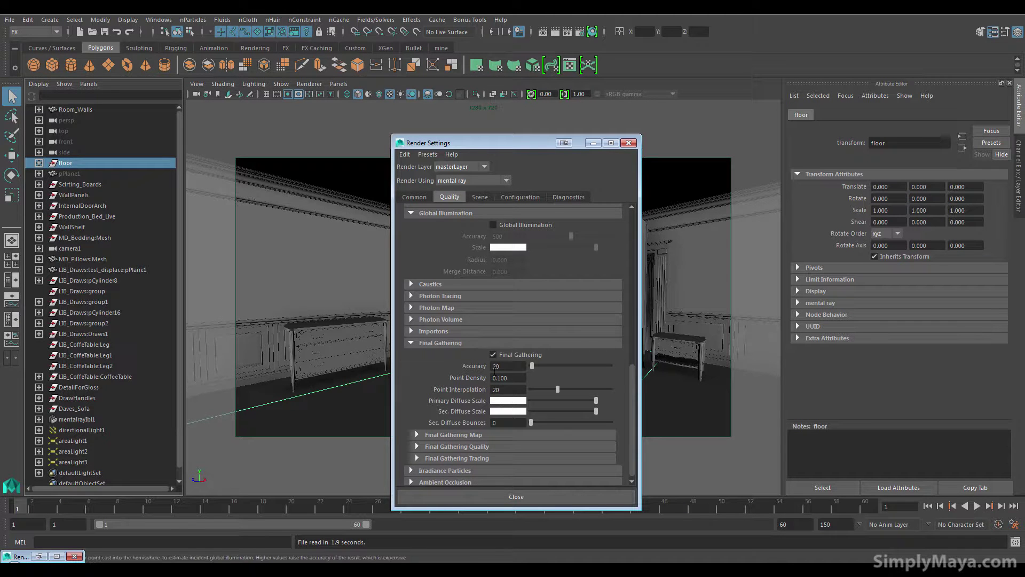
# - Set the Final Gathering secondary diffuse bounces to 5
pyautogui.moveTo(633, 370); pyautogui.dragTo(633, 375)
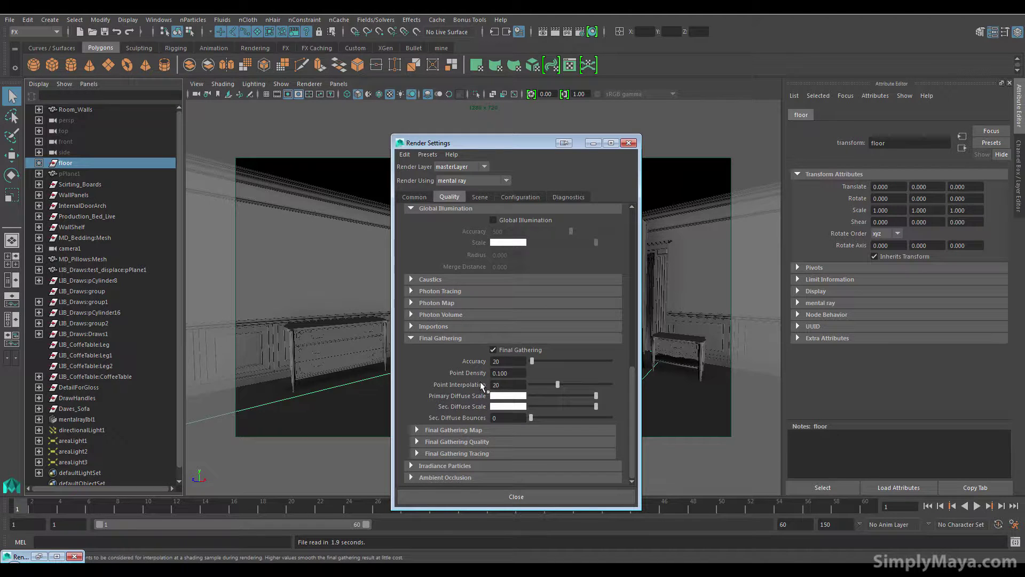
pyautogui.click(504, 417)
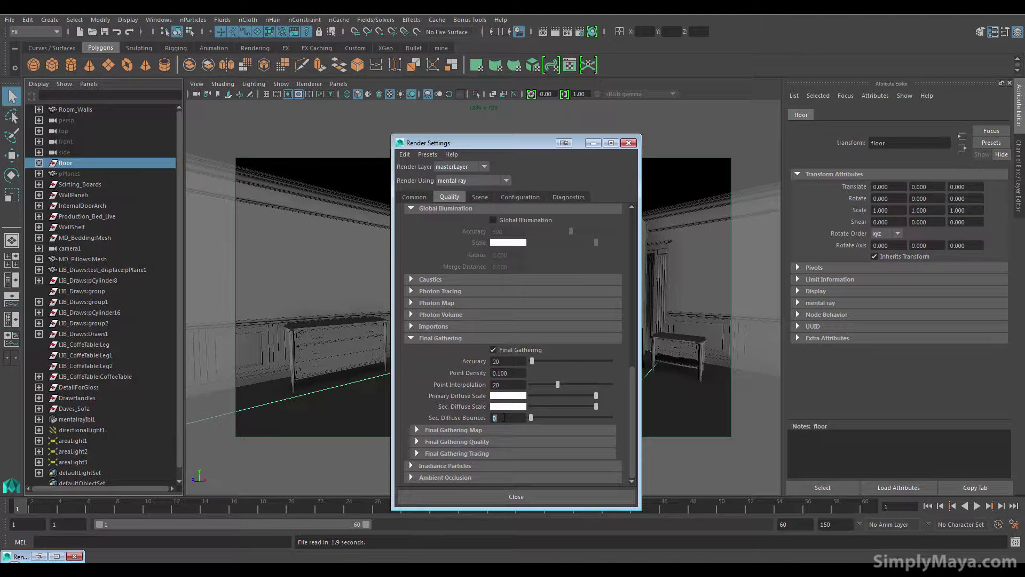
pyautogui.write('5')
pyautogui.press('Return')
# - Expand the Final Gathering map and quality settings and set the quality filter to 1
pyautogui.click(424, 431)
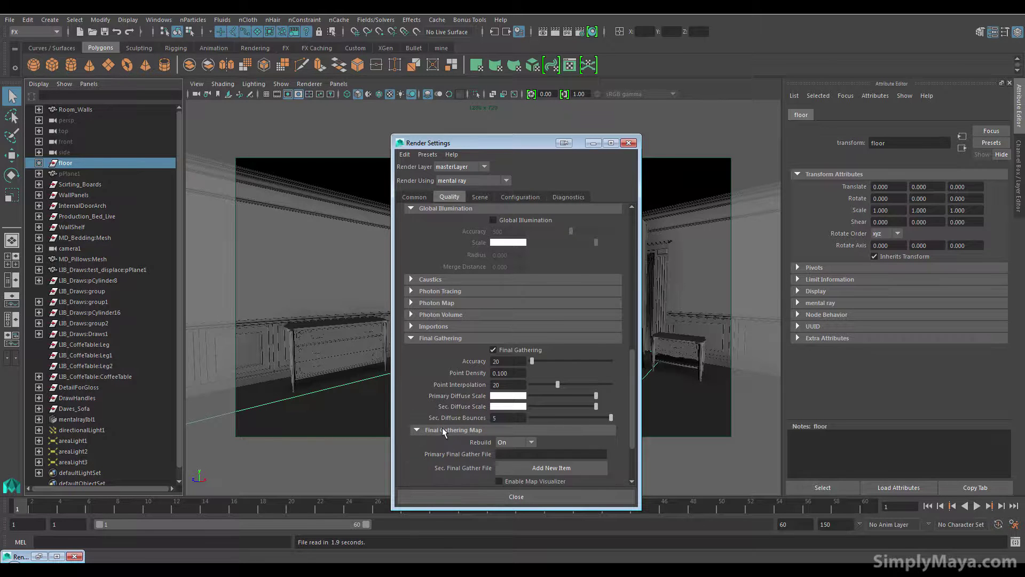
pyautogui.scroll(-3, 445, 427)
pyautogui.click(417, 441)
pyautogui.scroll(-2, 438, 435)
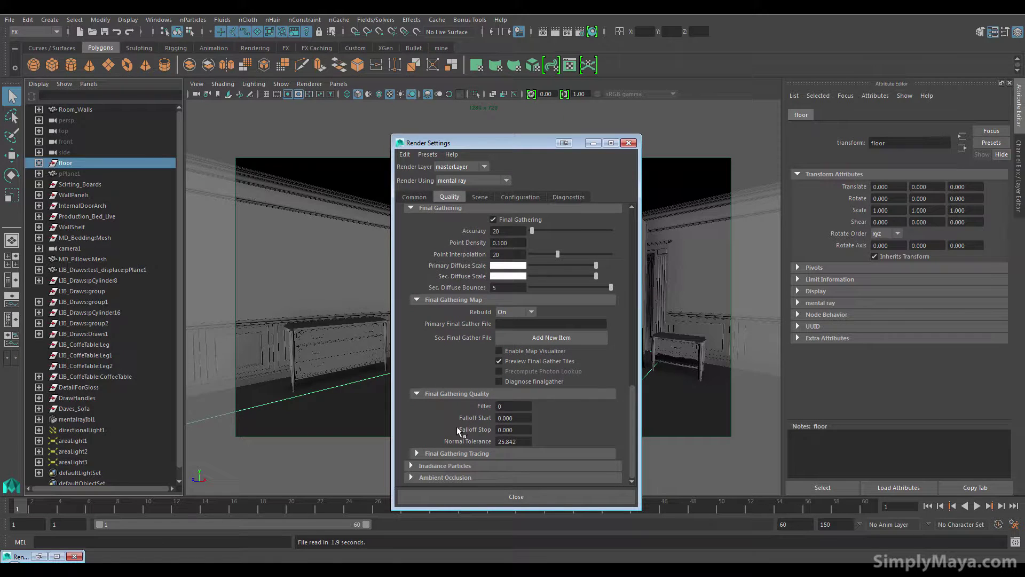
pyautogui.write('1')
pyautogui.press('Return')
# - Set Final Gathering Tracing refractions to 5 and max trace depth to 10
pyautogui.click(417, 453)
pyautogui.scroll(-3, 470, 429)
pyautogui.click(514, 402)
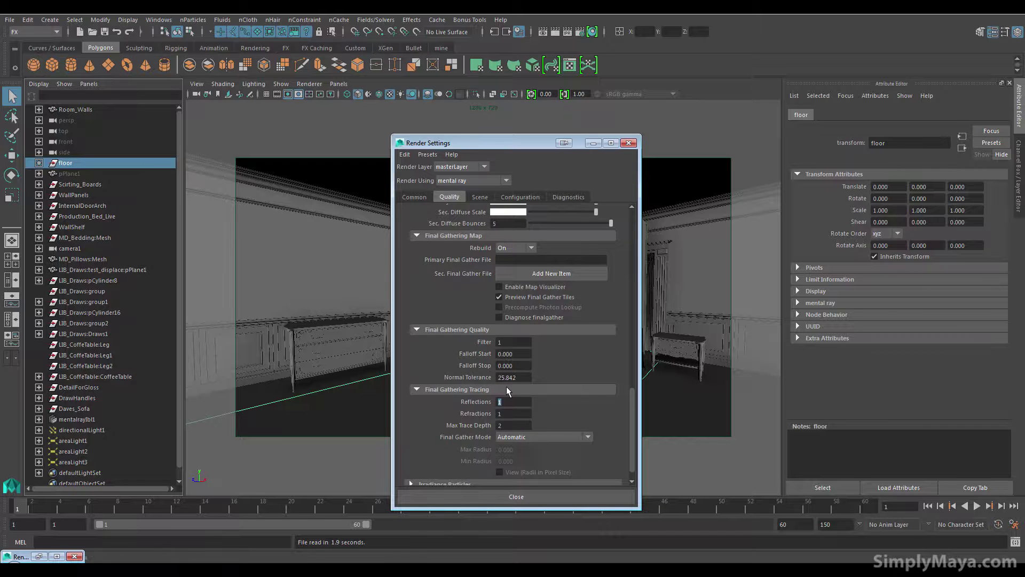
pyautogui.press('Tab')
pyautogui.write('5')
pyautogui.press('Tab')
pyautogui.write('10')
pyautogui.scroll(-2, 491, 426)
pyautogui.moveTo(631, 406)
pyautogui.mouseDown()
pyautogui.moveTo(642, 336)
pyautogui.moveTo(629, 229)
pyautogui.mouseUp()
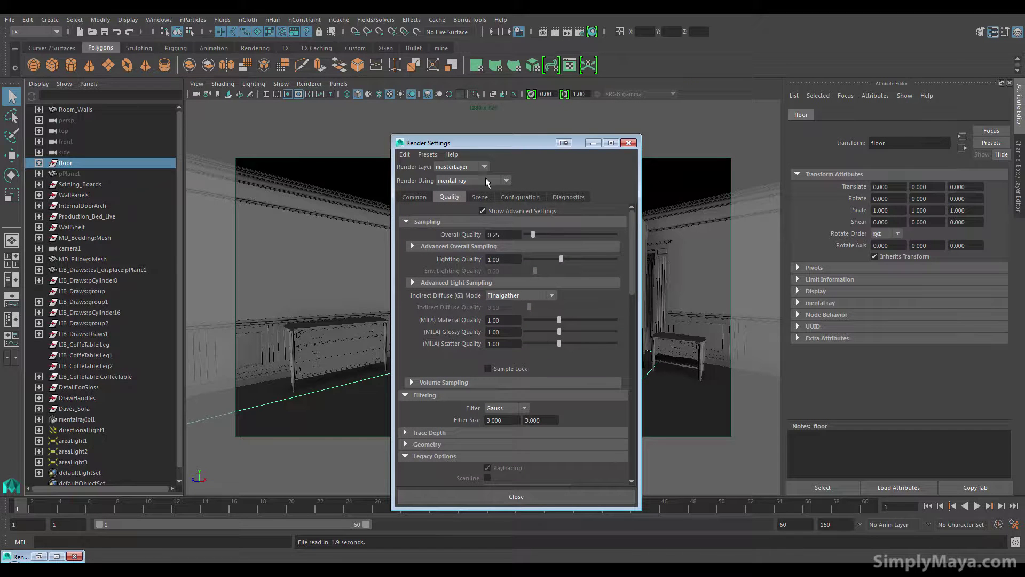
# - Move the Render Settings window off the bed and show the image-based lighting attributes of mentalrayIbl1
pyautogui.moveTo(498, 140); pyautogui.dragTo(246, 125)
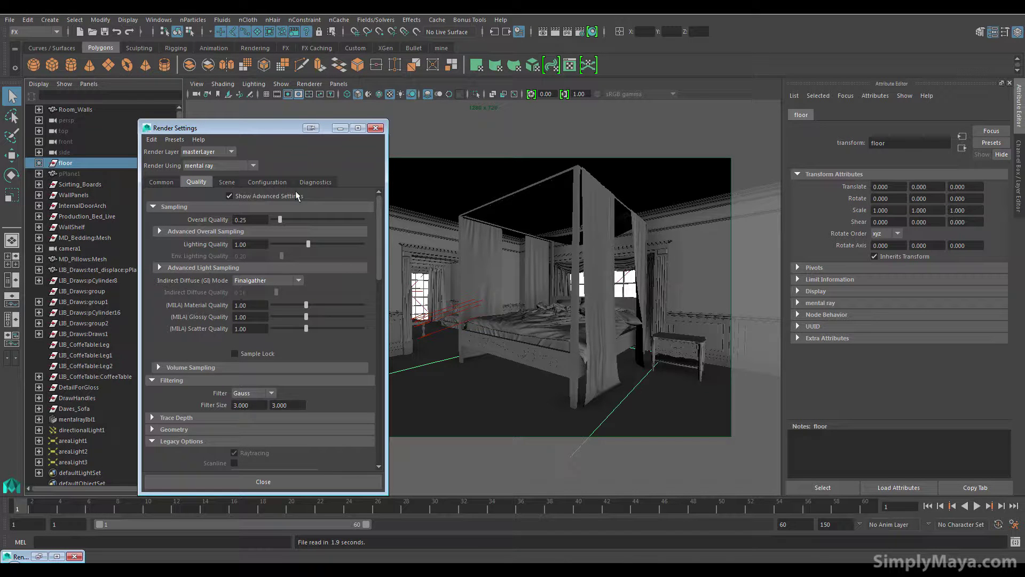
pyautogui.moveTo(264, 134); pyautogui.dragTo(295, 115)
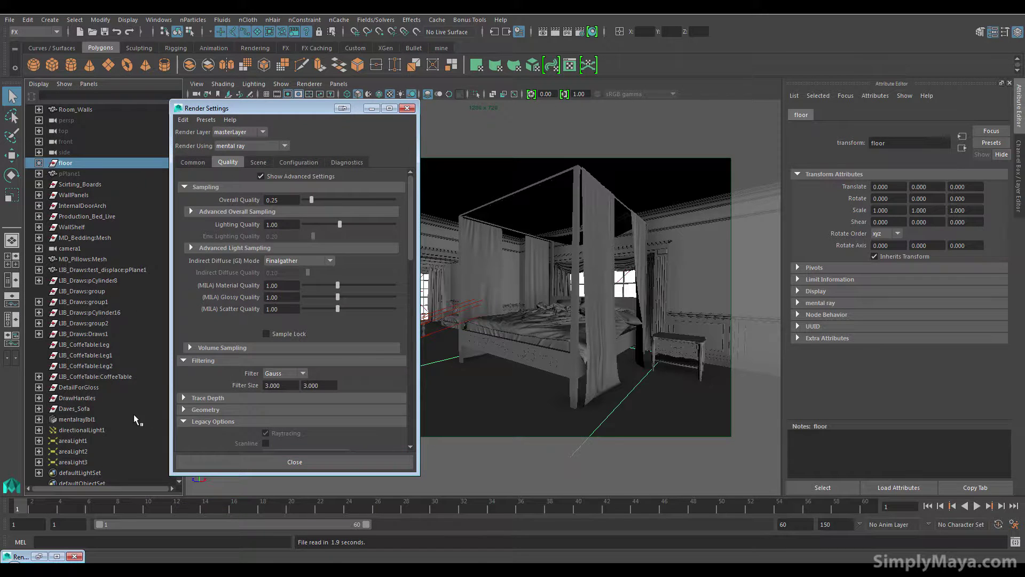
pyautogui.click(82, 419)
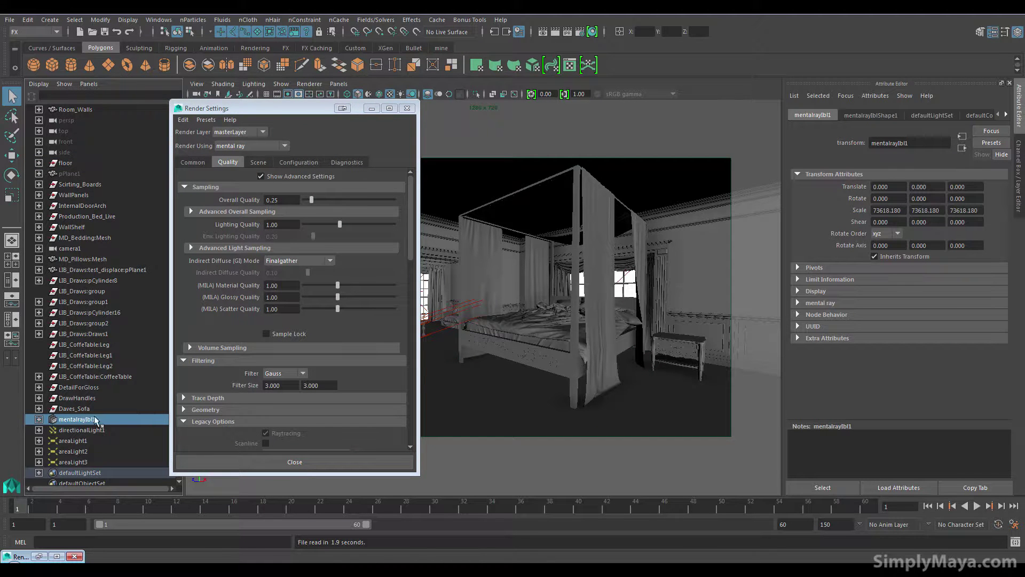
pyautogui.click(868, 116)
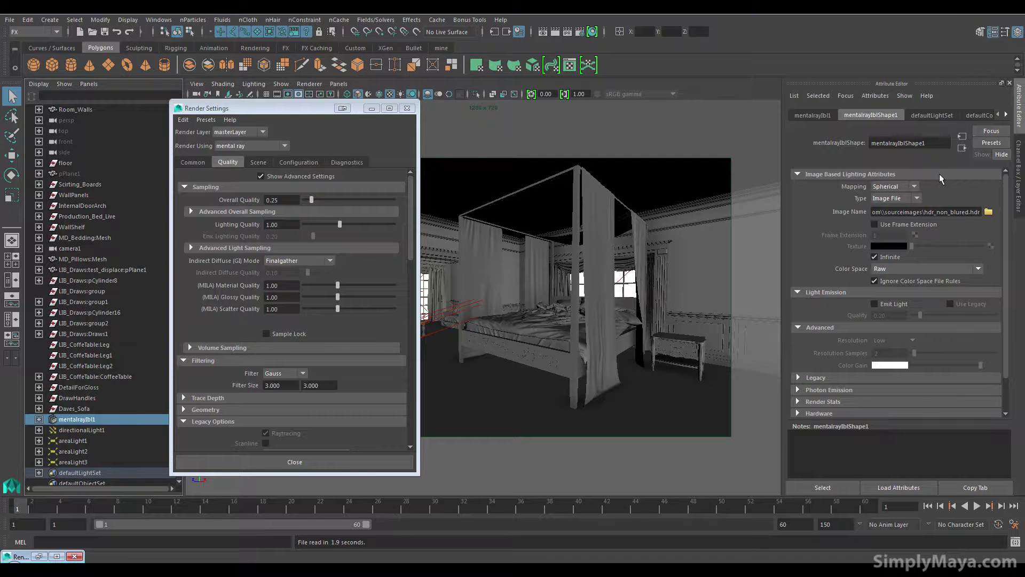
# - Load hdr_blured.hdr from the sourceimages folder as the image for mentalrayIbl1 and minimize the Render Settings window
pyautogui.click(989, 213)
pyautogui.moveTo(590, 289); pyautogui.dragTo(580, 346)
pyautogui.click(383, 321)
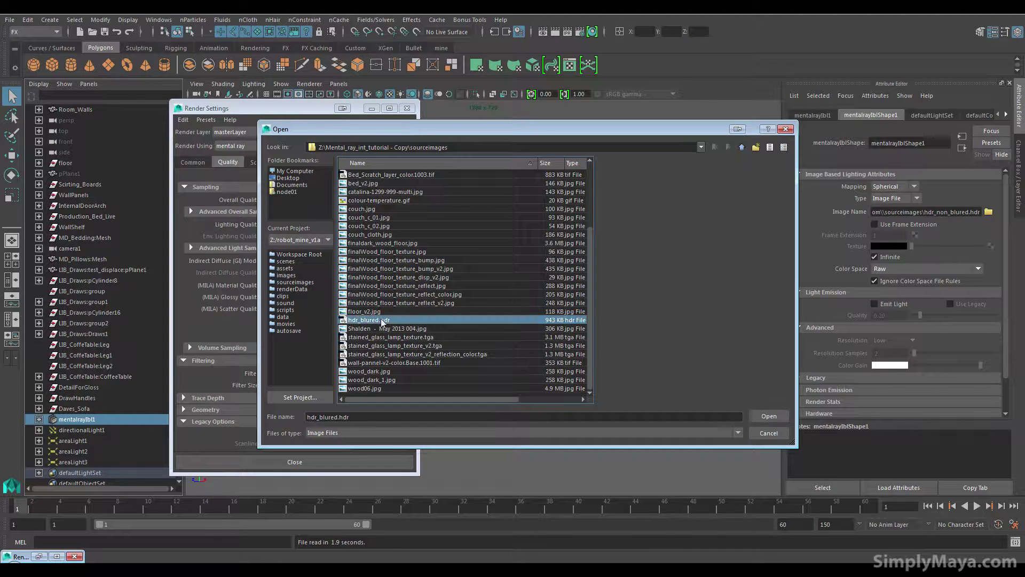
pyautogui.doubleClick(382, 321)
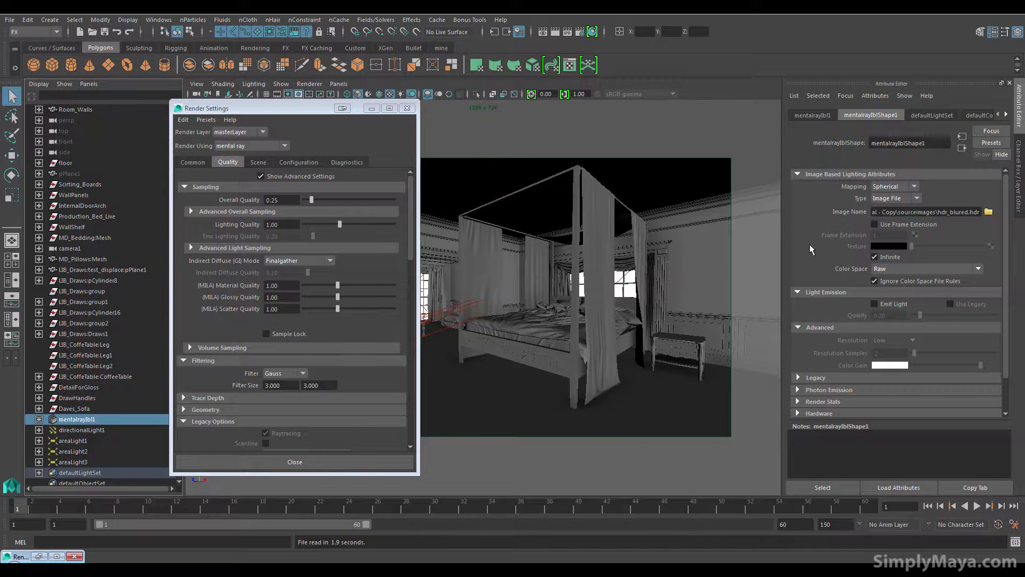
pyautogui.click(372, 108)
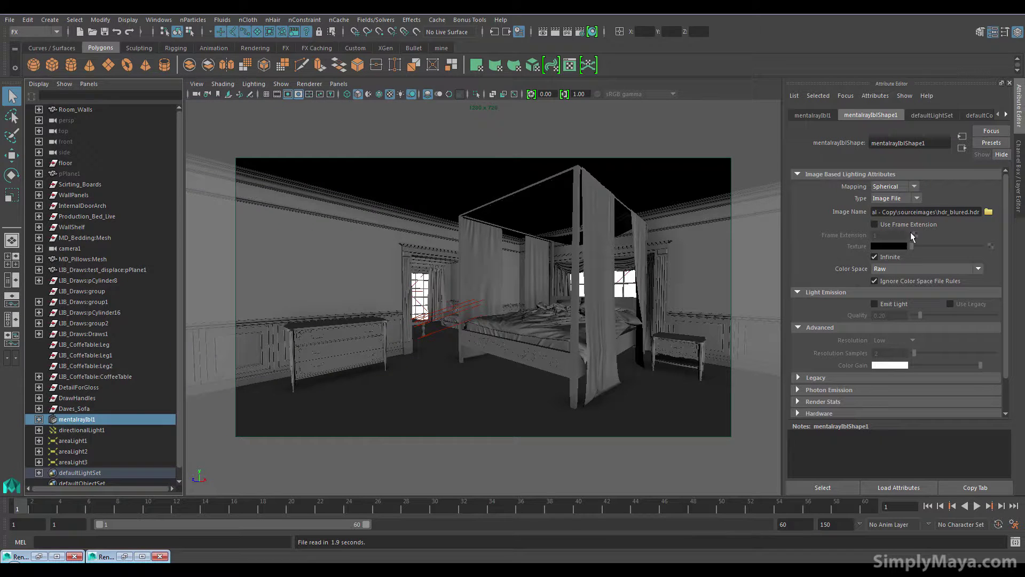
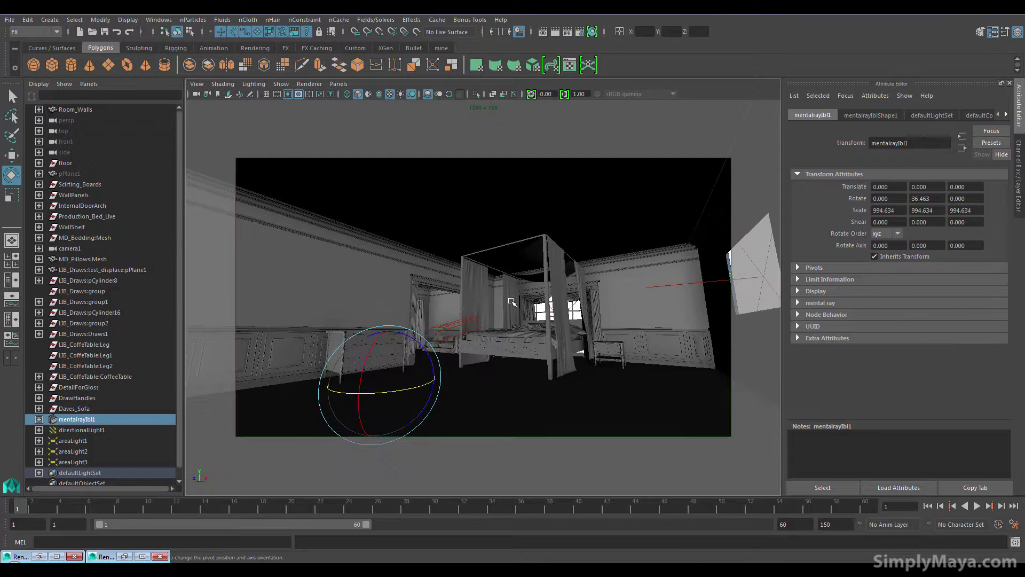
# - Select the viewport camera camera1 and set its focal length to 27
pyautogui.keyDown('alt'); pyautogui.moveTo(406, 213); pyautogui.dragTo(331, 171); pyautogui.keyUp('alt')
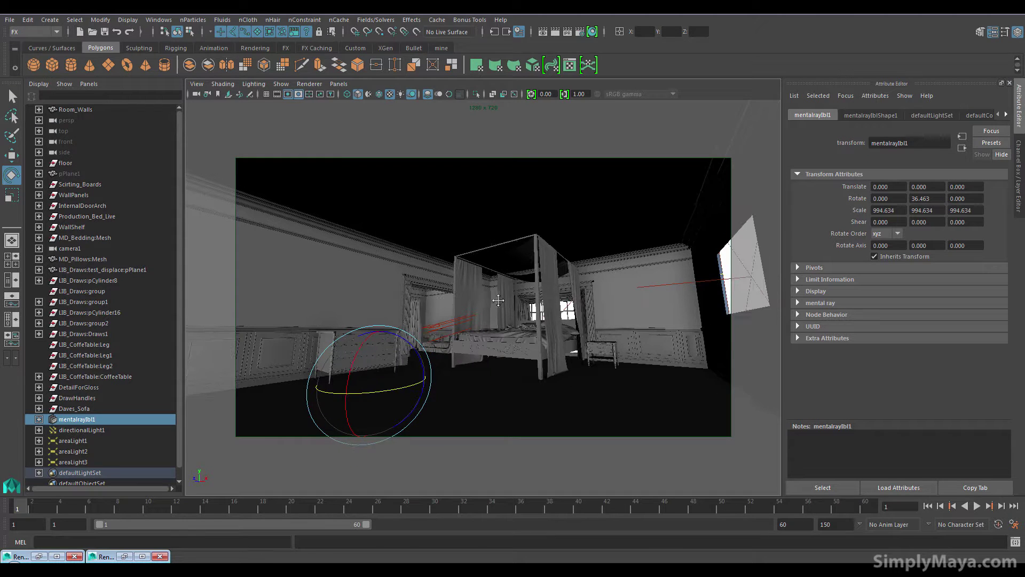
pyautogui.click(196, 94)
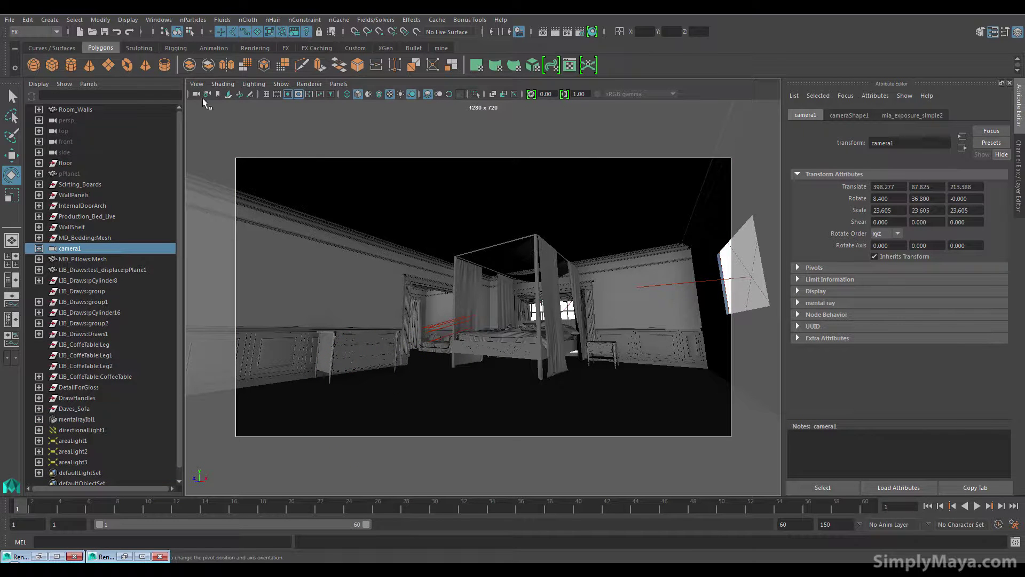
pyautogui.click(849, 116)
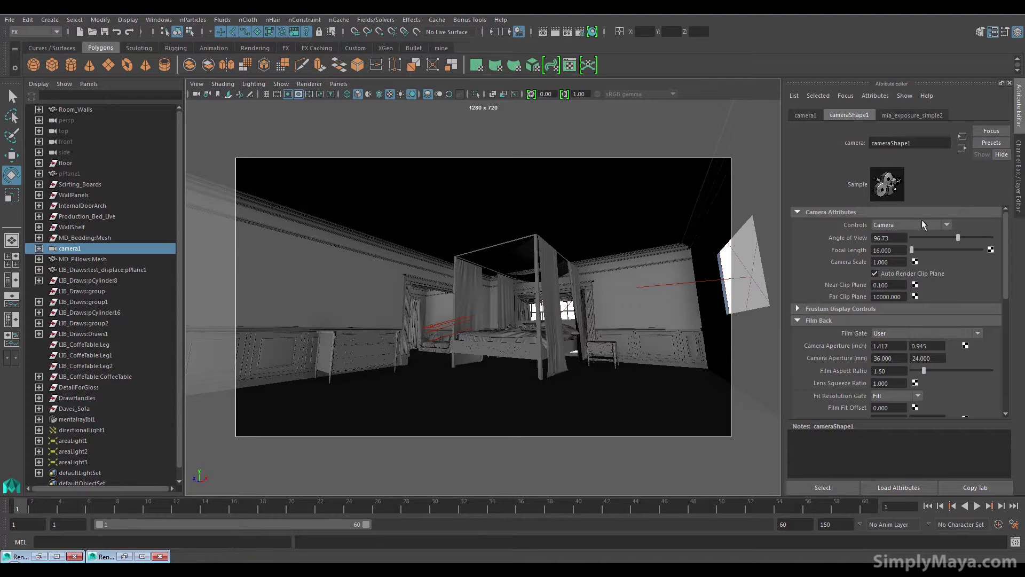
pyautogui.doubleClick(899, 248)
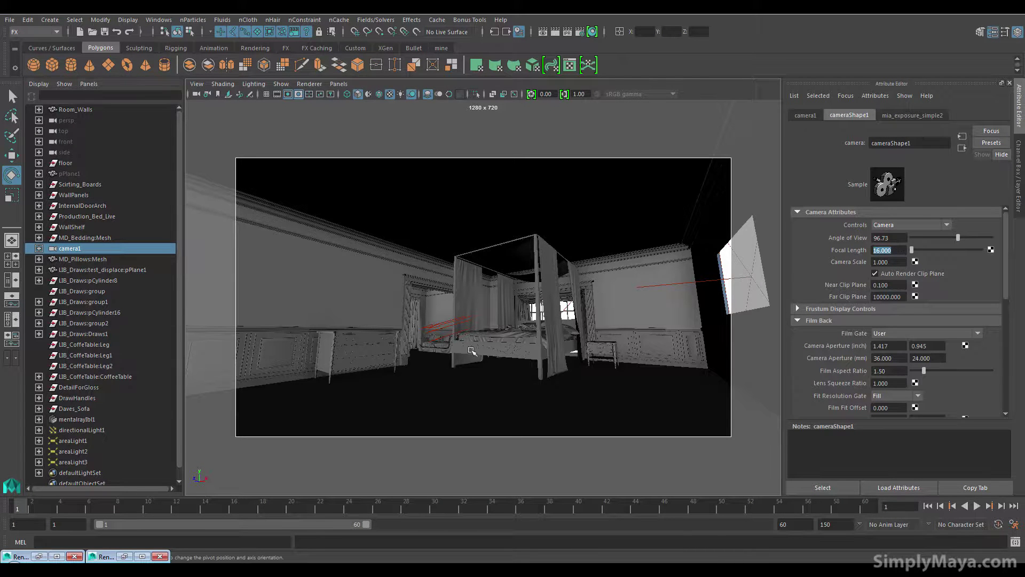
pyautogui.keyDown('alt'); pyautogui.moveTo(480, 344); pyautogui.dragTo(513, 342); pyautogui.keyUp('alt')
pyautogui.keyDown('alt'); pyautogui.moveTo(513, 342); pyautogui.dragTo(516, 346, button='middle'); pyautogui.keyUp('alt')
pyautogui.click(899, 249)
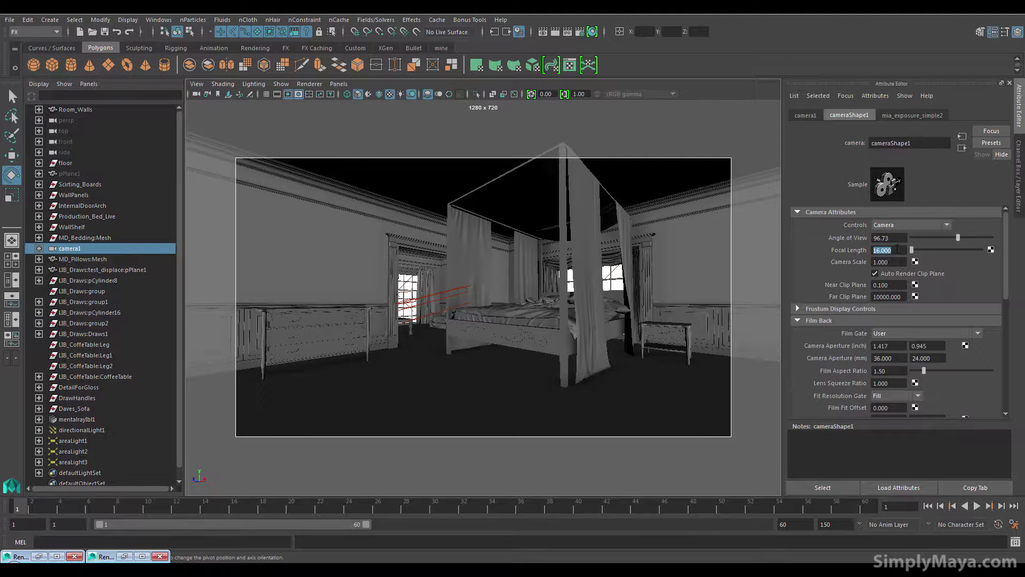
pyautogui.write('27')
pyautogui.press('Return')
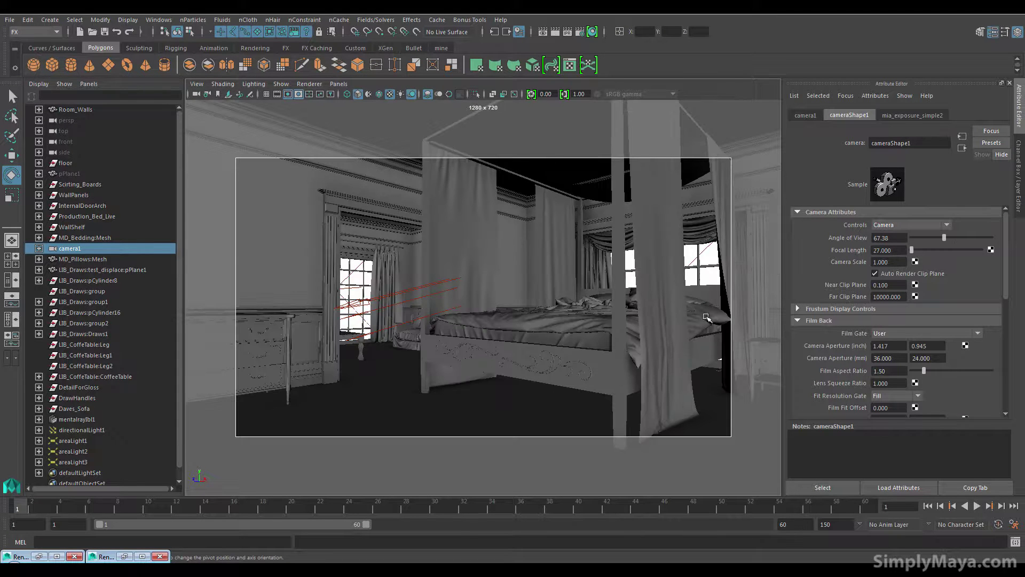
# - Reframe camera1 so the four-poster bed, the chest of drawers and the bedside table all fit inside the resolution gate
pyautogui.keyDown('alt'); pyautogui.moveTo(706, 317); pyautogui.dragTo(608, 324); pyautogui.keyUp('alt')
pyautogui.press('[')
pyautogui.keyDown('alt'); pyautogui.moveTo(614, 322); pyautogui.dragTo(619, 339, button='middle'); pyautogui.keyUp('alt')
pyautogui.press('[')
pyautogui.press('[')
pyautogui.press('[')
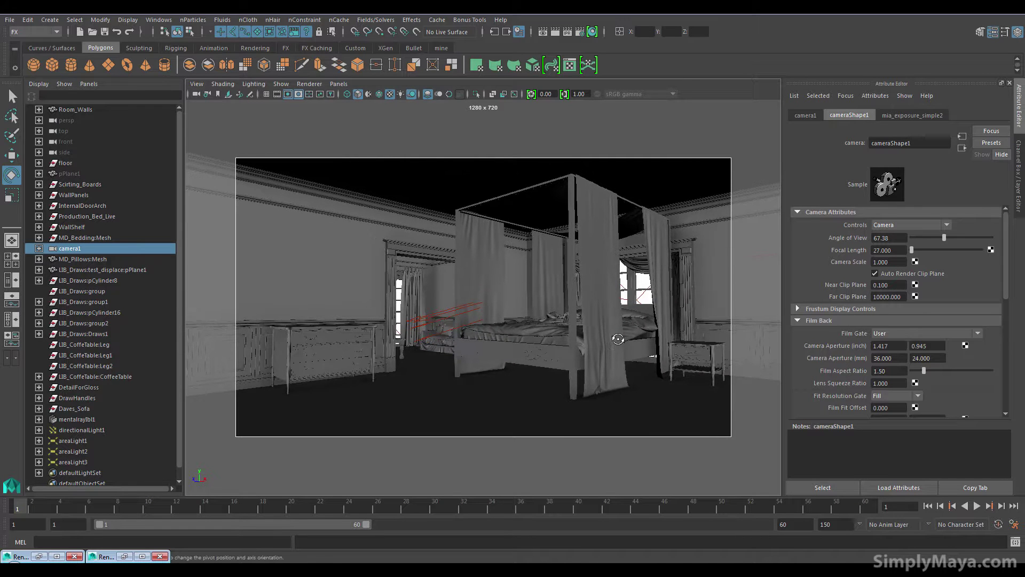
pyautogui.press('[')
pyautogui.press('[')
pyautogui.press(']')
pyautogui.keyDown('alt'); pyautogui.moveTo(602, 339); pyautogui.dragTo(613, 336, button='middle'); pyautogui.keyUp('alt')
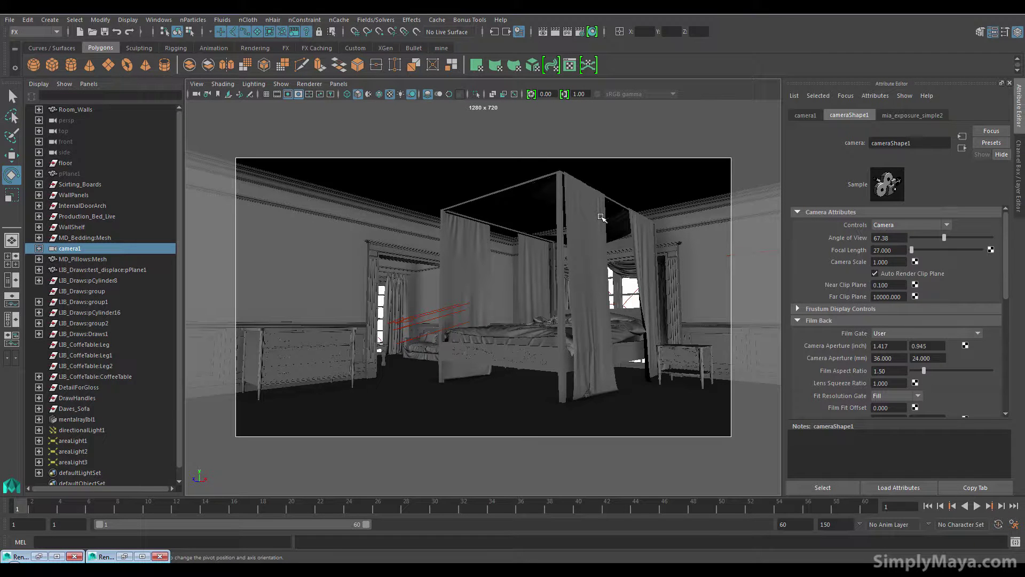
# - Render the reframed camera1 view with mental ray, narrow the Render View window and minimize it
pyautogui.click(541, 33)
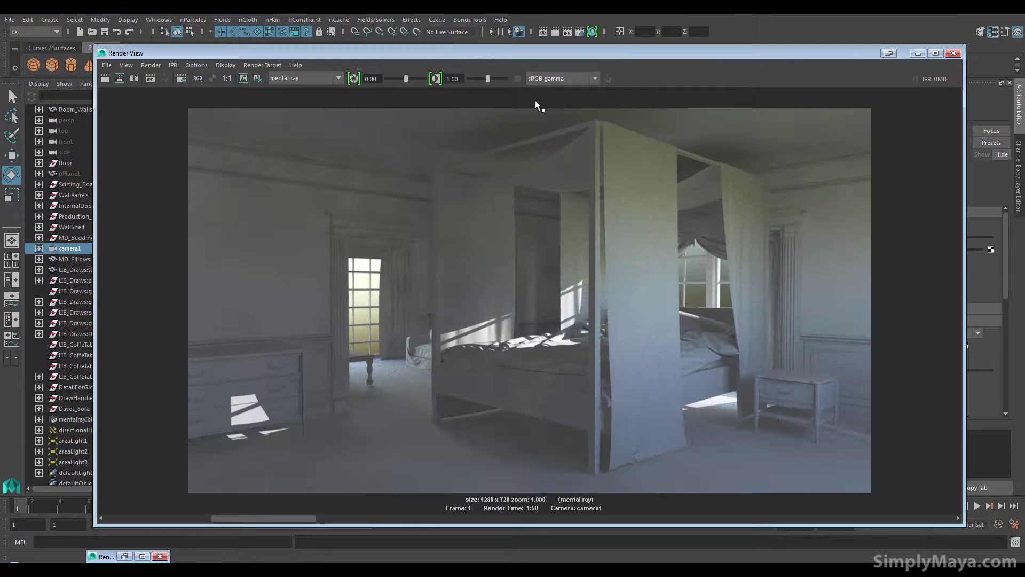
pyautogui.click(182, 516)
pyautogui.click(105, 78)
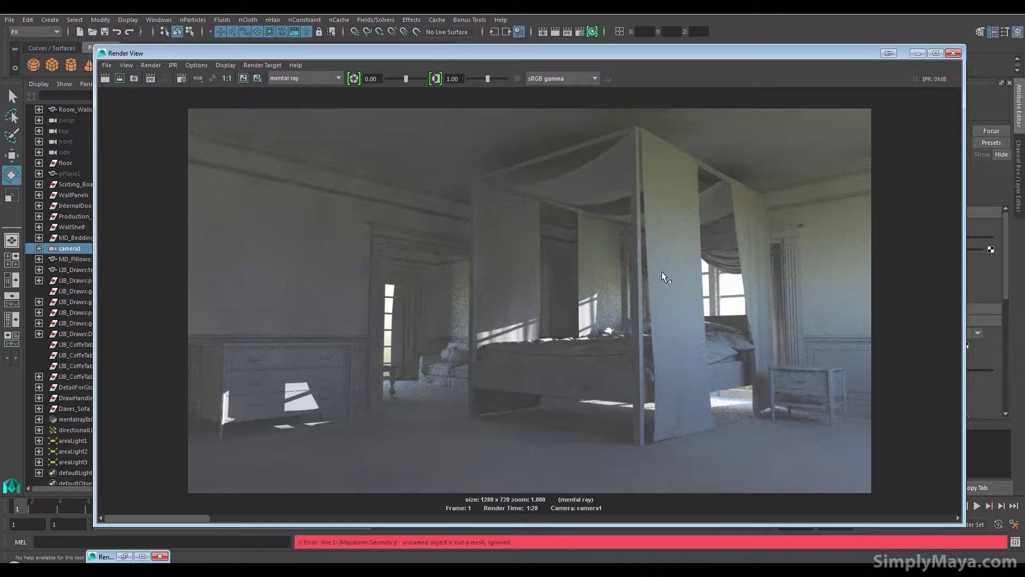
pyautogui.moveTo(963, 225); pyautogui.dragTo(871, 225)
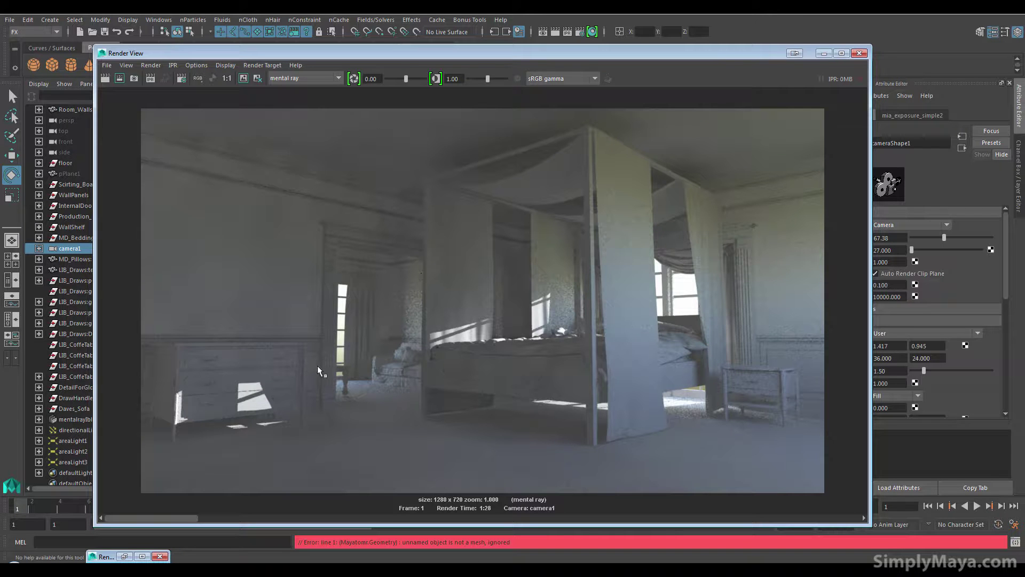
pyautogui.click(824, 53)
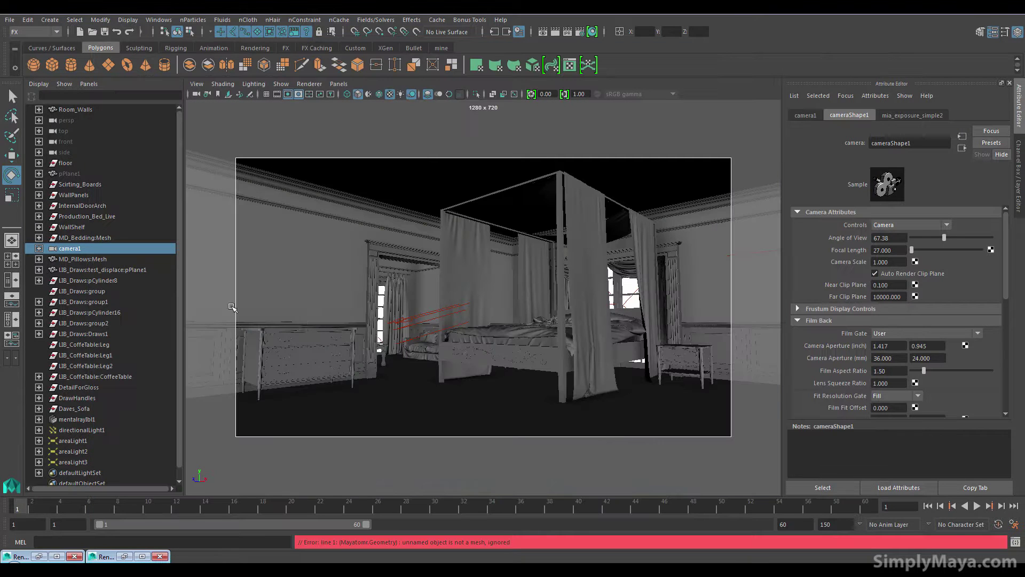
# - Set the High Samples of areaLight1 to 12
pyautogui.click(84, 441)
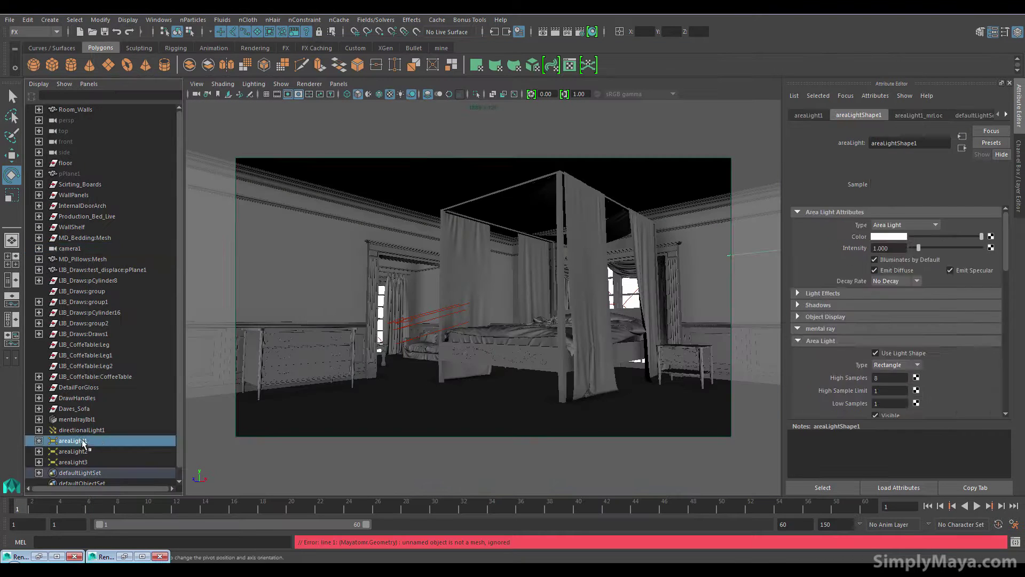
pyautogui.scroll(-1, 810, 357)
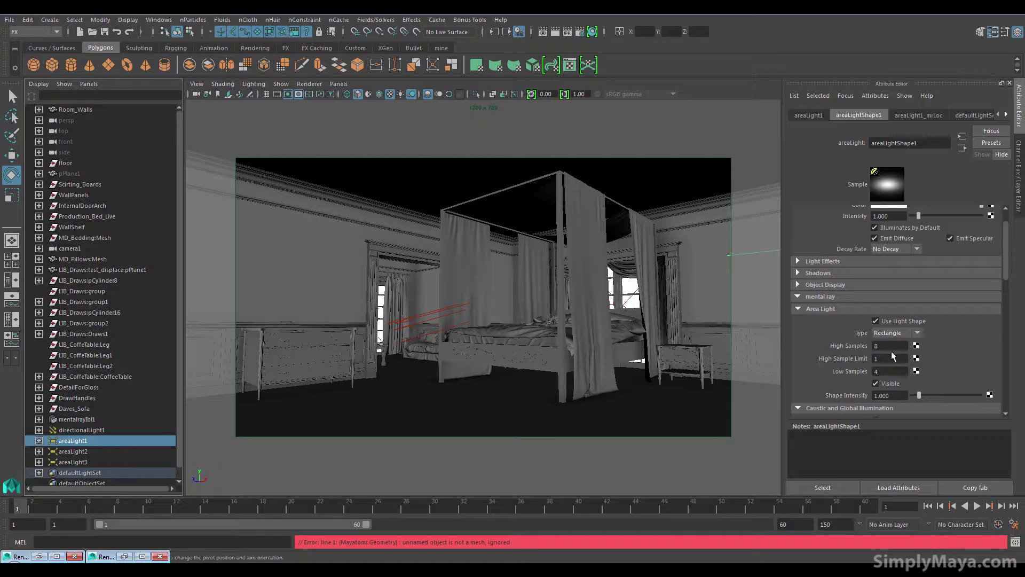
pyautogui.write('12')
# - Set areaLight2 to 12 High Samples and 4 Low Samples
pyautogui.click(93, 451)
pyautogui.doubleClick(885, 346)
pyautogui.write('12')
pyautogui.doubleClick(892, 372)
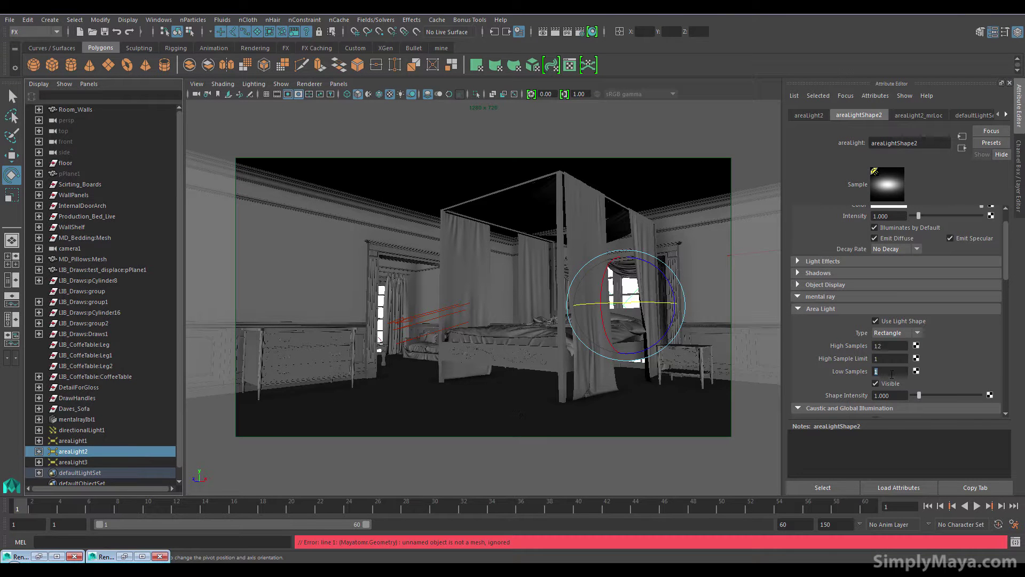
# - Set areaLight3 to 12 High Samples and 4 Low Samples
pyautogui.click(107, 461)
pyautogui.doubleClick(882, 345)
pyautogui.write('12')
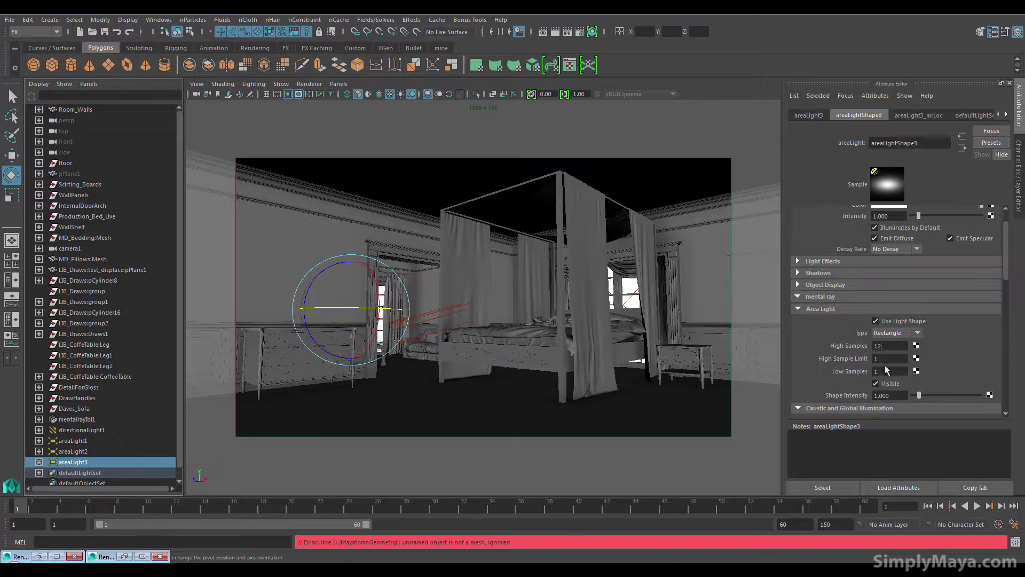
pyautogui.write('4')
pyautogui.moveTo(499, 280)
pyautogui.keyDown('alt'); pyautogui.mouseDown()
pyautogui.moveTo(502, 291)
pyautogui.moveTo(510, 283)
pyautogui.mouseUp(); pyautogui.keyUp('alt')
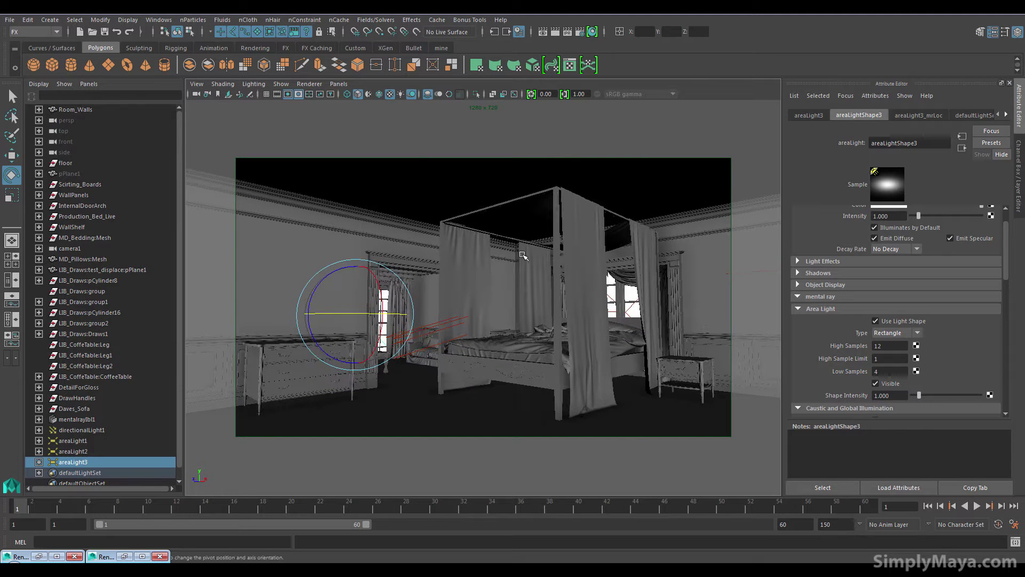
# - Set the Overall Quality of the mental ray sampling to 0.85
pyautogui.click(579, 32)
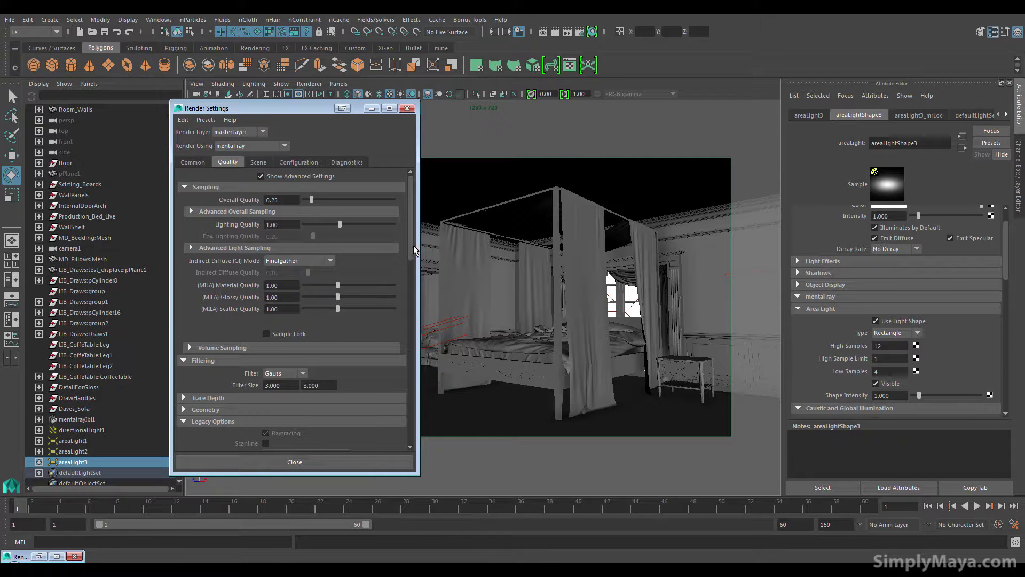
pyautogui.moveTo(412, 253); pyautogui.dragTo(413, 227)
pyautogui.moveTo(271, 200); pyautogui.dragTo(279, 200)
pyautogui.click(298, 201)
pyautogui.moveTo(271, 199); pyautogui.dragTo(289, 201)
pyautogui.write('85')
pyautogui.press('Return')
# - Review the Final Gathering values and the output image size in the render settings, and close the window
pyautogui.scroll(-8, 376, 322)
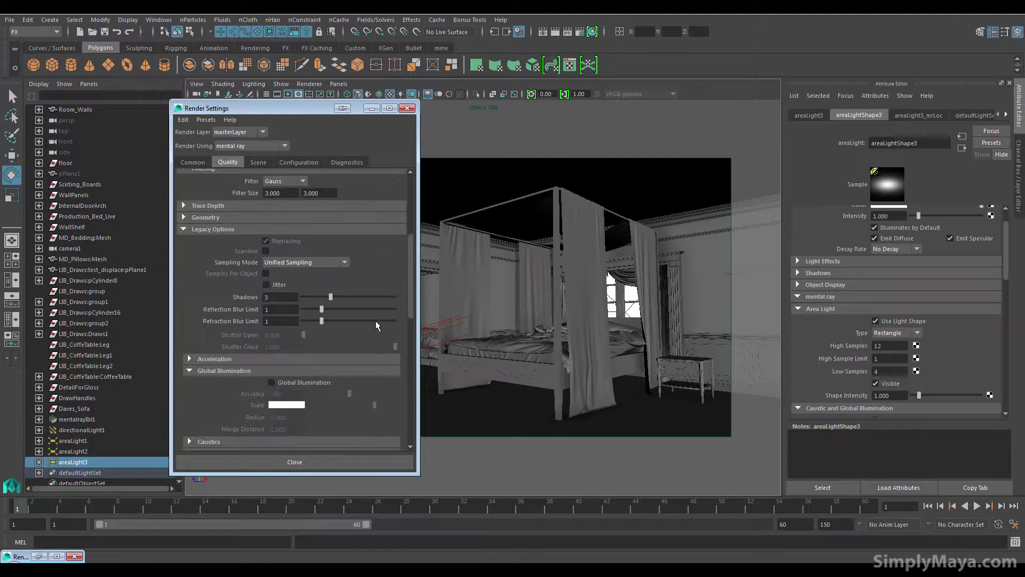
pyautogui.scroll(-5, 376, 321)
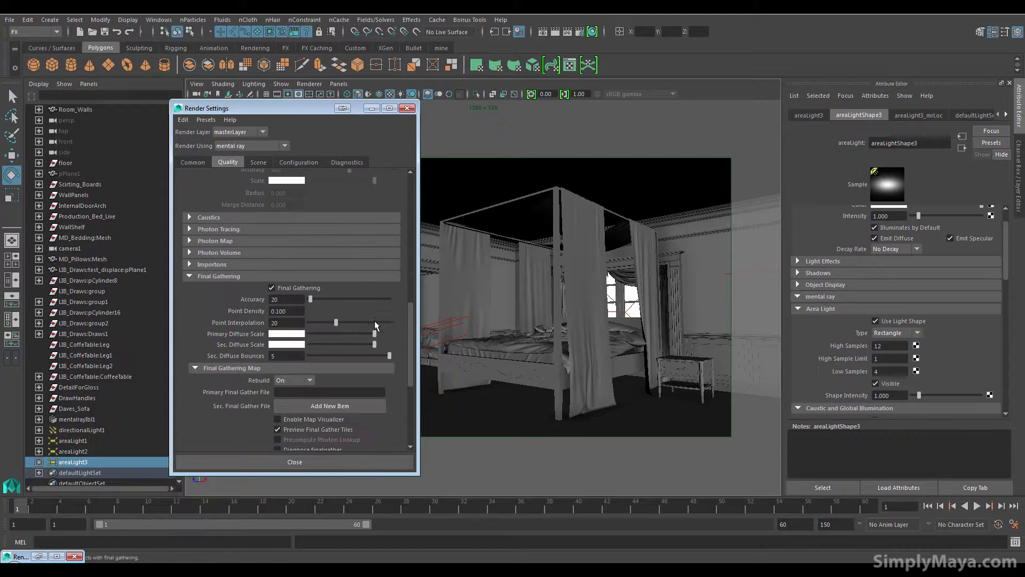
pyautogui.moveTo(411, 312); pyautogui.dragTo(408, 329)
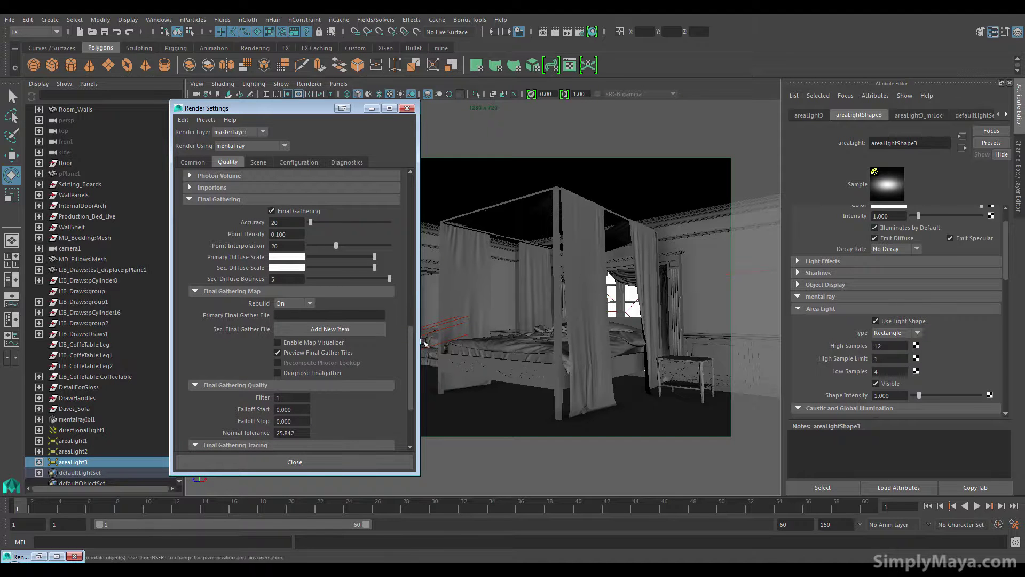
pyautogui.moveTo(413, 347)
pyautogui.mouseDown()
pyautogui.moveTo(411, 389)
pyautogui.moveTo(405, 194)
pyautogui.mouseUp()
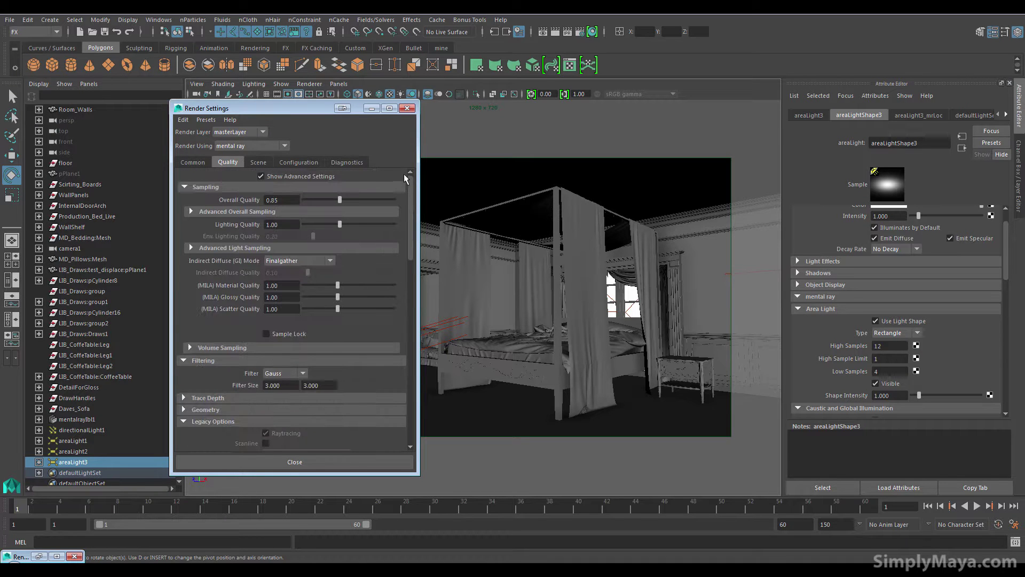
pyautogui.click(301, 162)
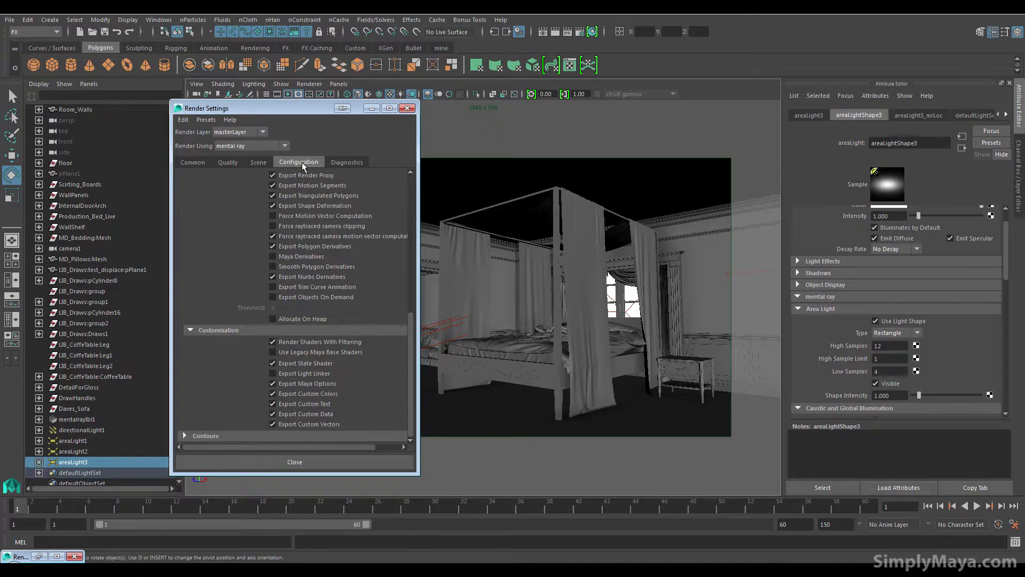
pyautogui.click(192, 162)
pyautogui.scroll(-5, 385, 332)
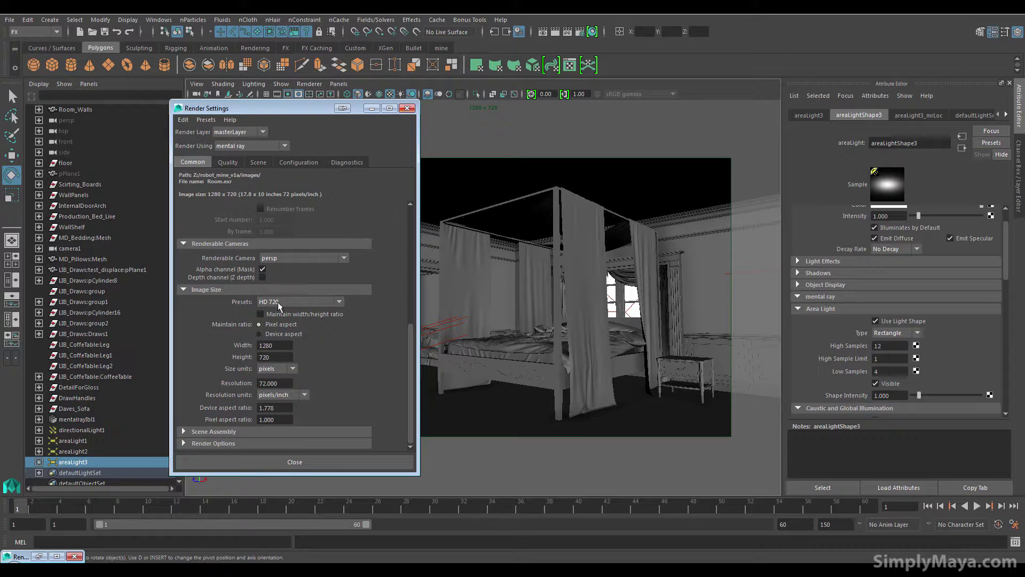
pyautogui.click(408, 108)
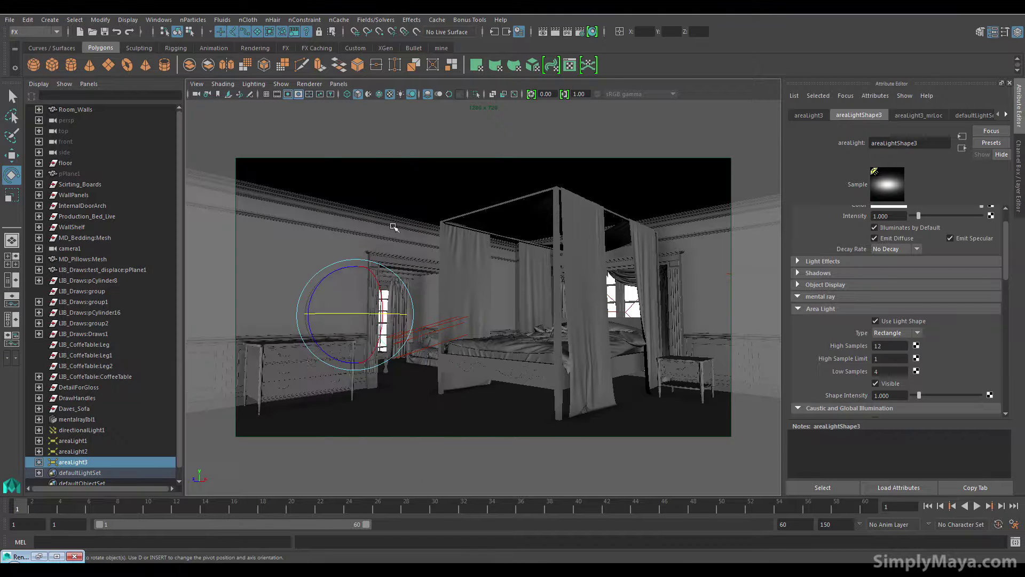
# - Examine the last render alongside the area light samples and the overall sampling quality, leaving the Render View open
pyautogui.click(39, 556)
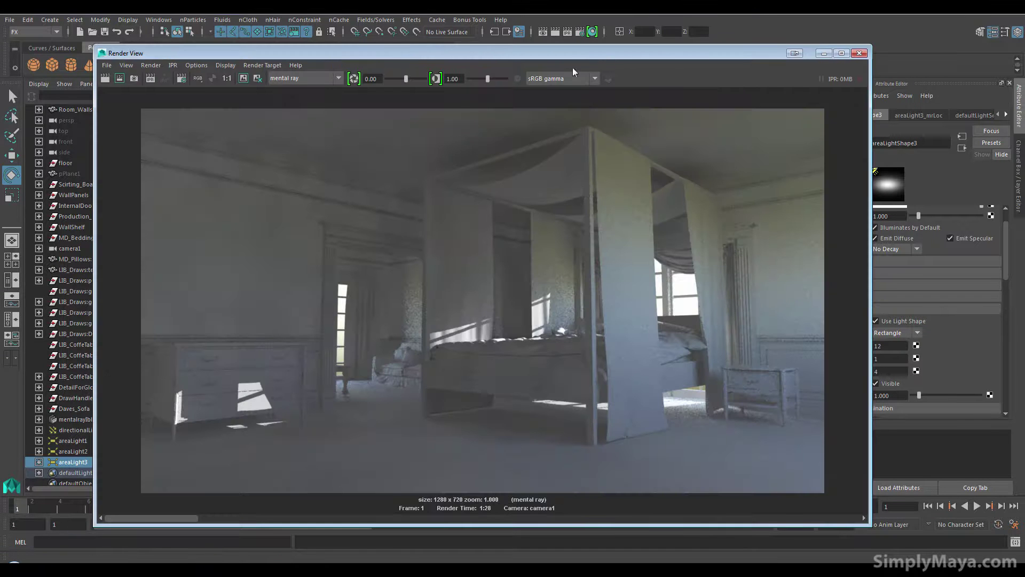
pyautogui.moveTo(601, 56); pyautogui.dragTo(547, 78)
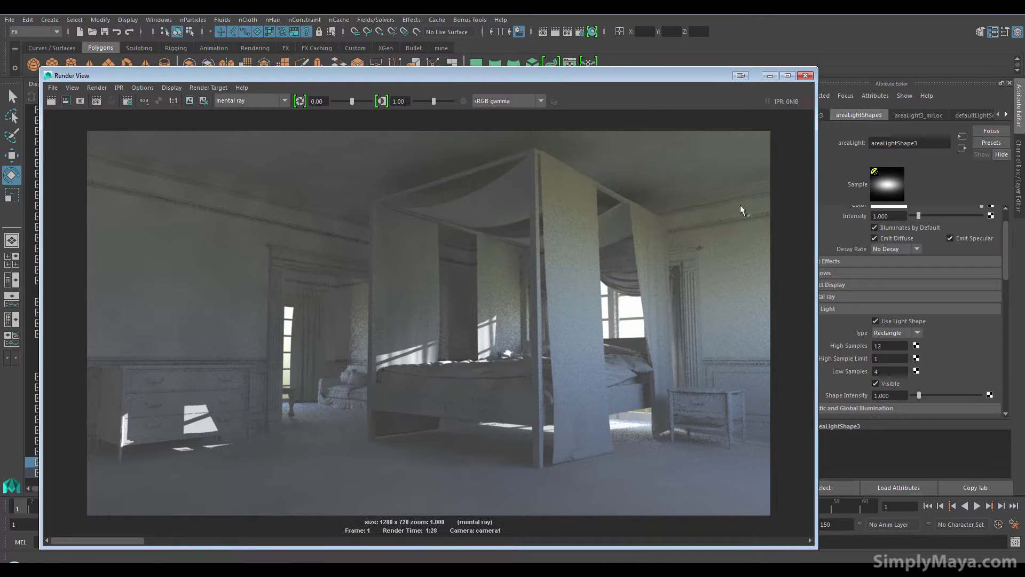
pyautogui.click(770, 75)
pyautogui.click(91, 450)
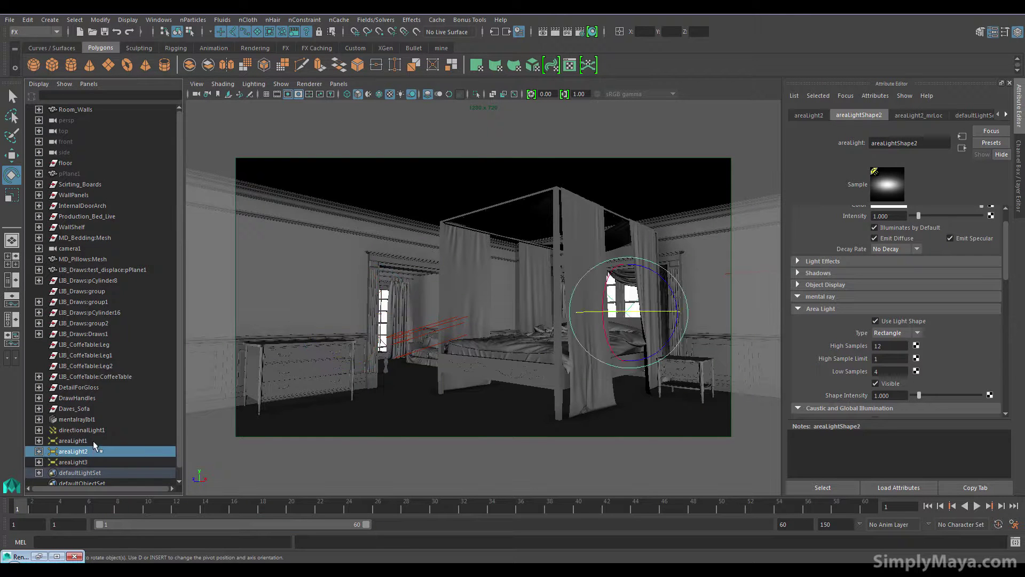
pyautogui.click(93, 441)
pyautogui.doubleClick(29, 557)
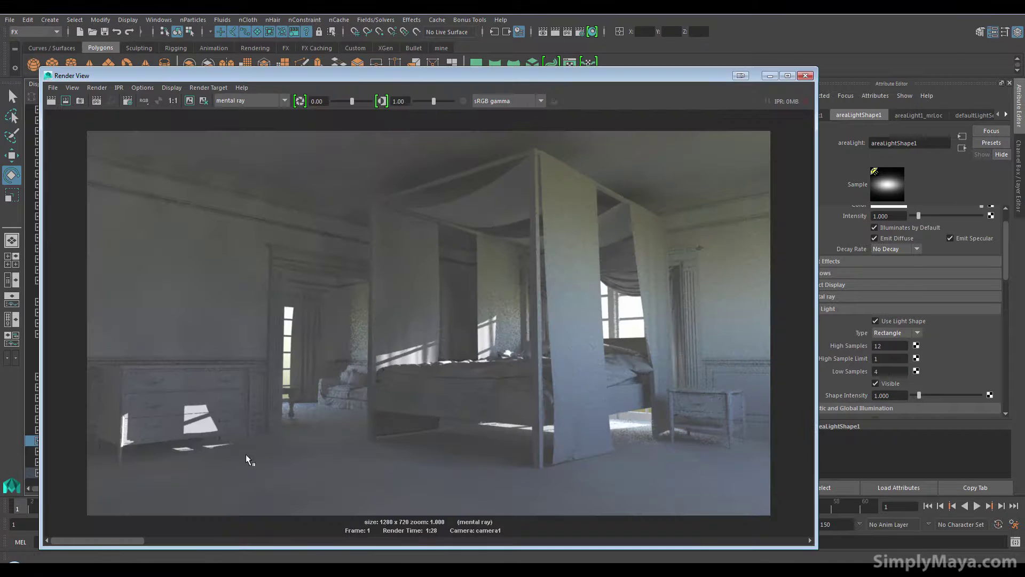
pyautogui.click(580, 33)
pyautogui.click(229, 161)
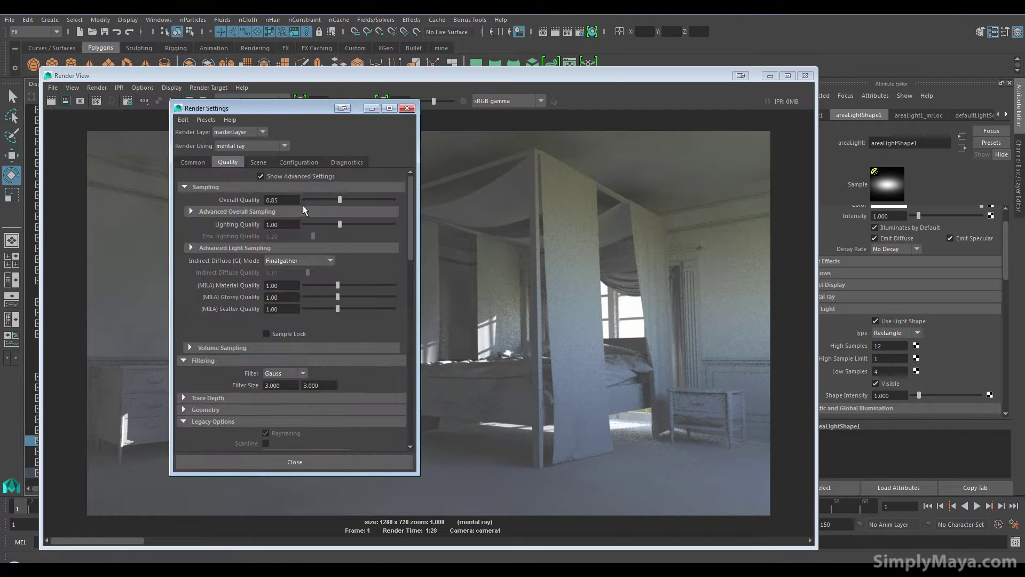
pyautogui.click(372, 109)
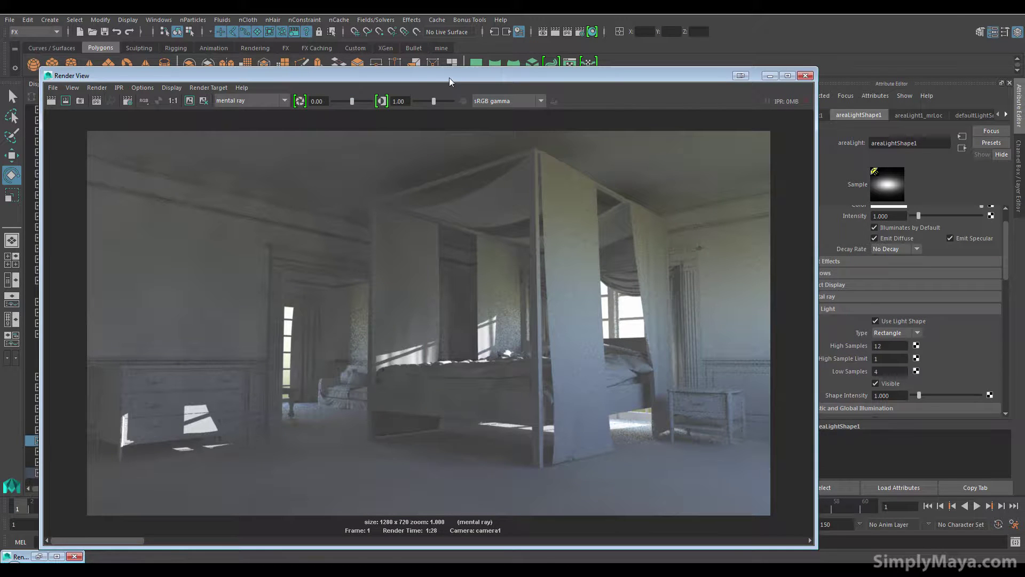
# - Render the bedroom again through camera1 and compare the new image with the stored test12.jpg render
pyautogui.moveTo(444, 79); pyautogui.dragTo(492, 66)
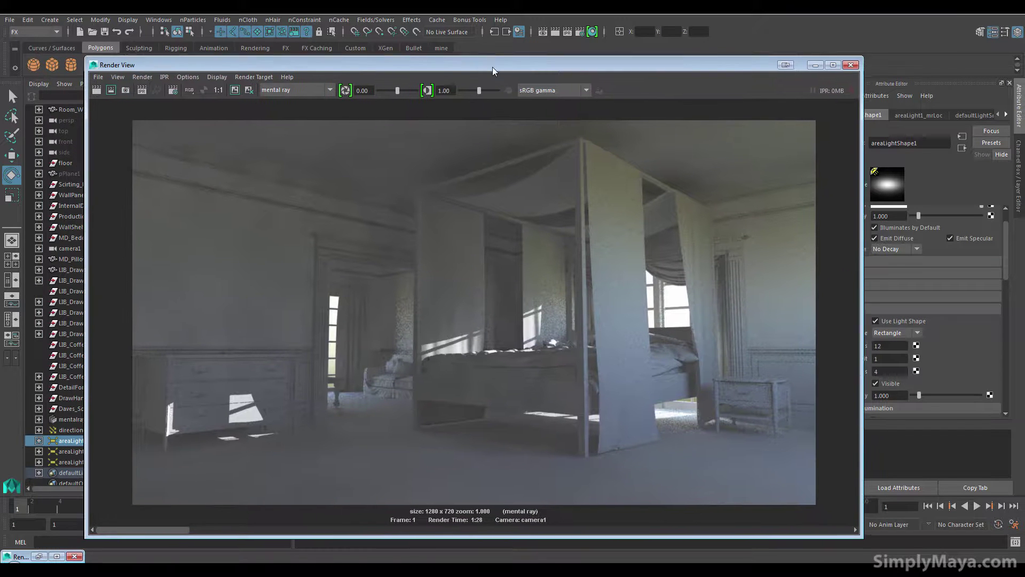
pyautogui.click(99, 90)
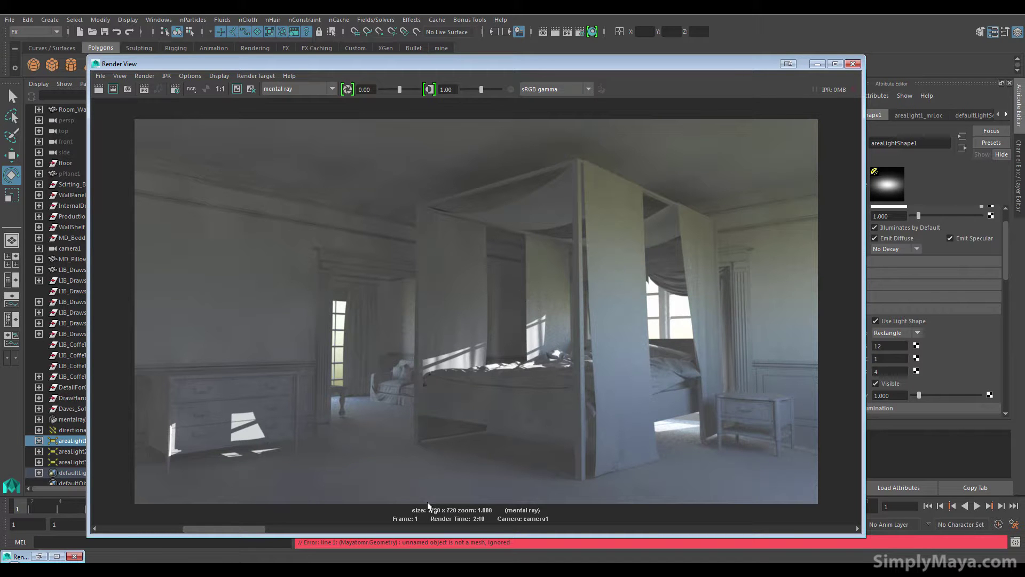
pyautogui.click(170, 528)
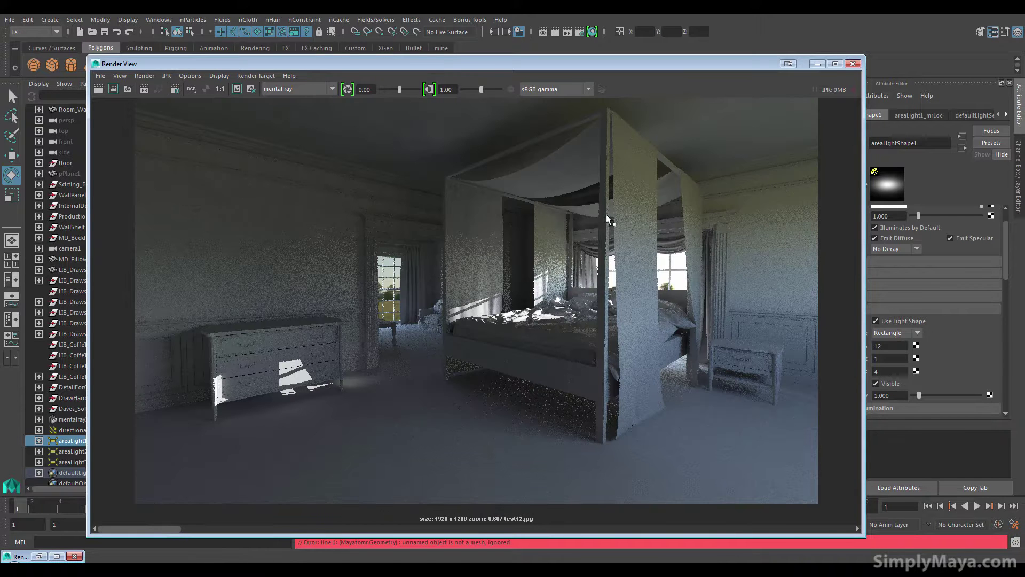
pyautogui.click(195, 527)
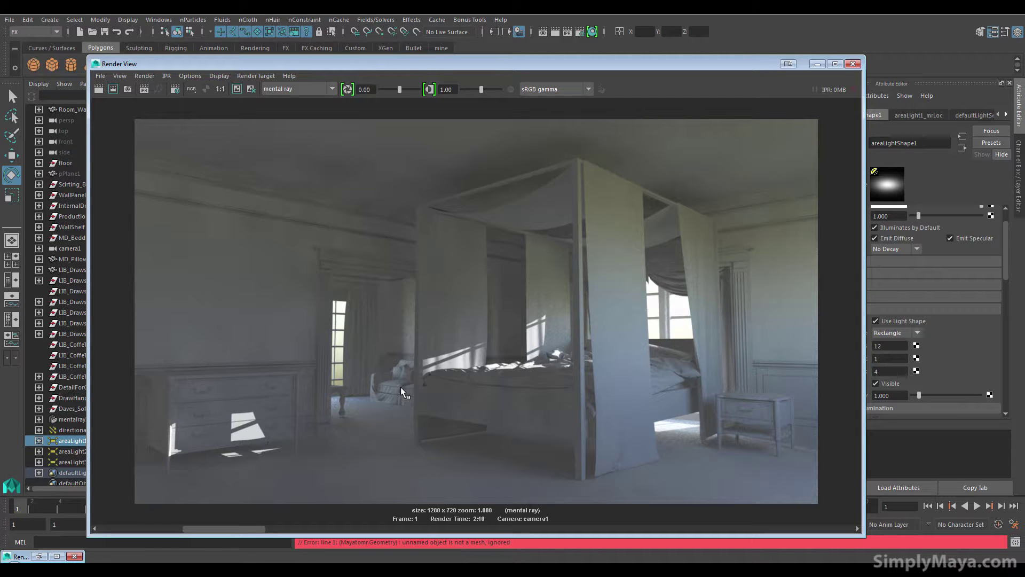
pyautogui.moveTo(396, 69); pyautogui.dragTo(390, 59)
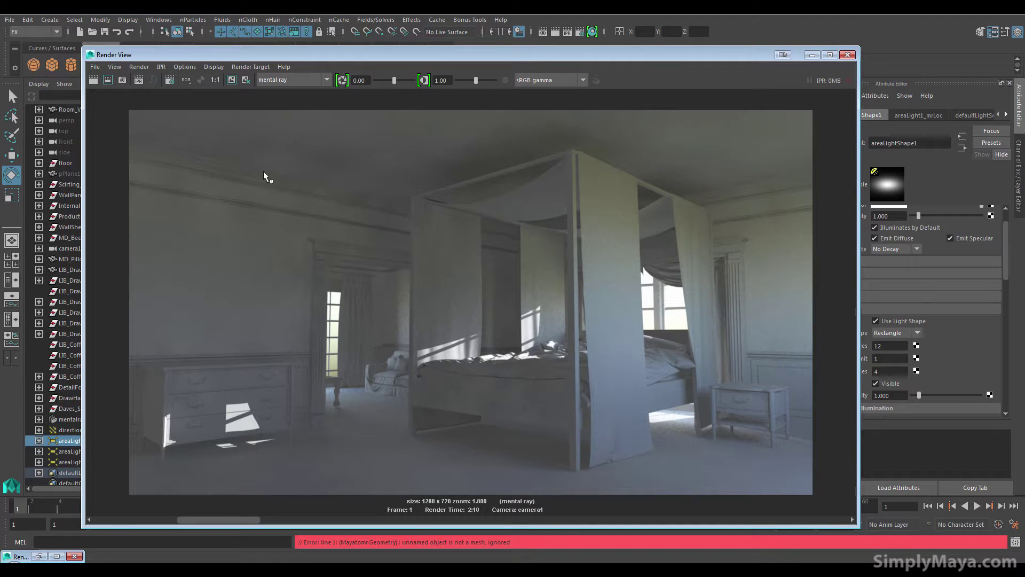
pyautogui.click(265, 519)
pyautogui.click(216, 519)
# - In the render settings, try Off and On (GI Prototype) for the Indirect Diffuse (GI) Mode, and return it to Finalgather
pyautogui.click(580, 32)
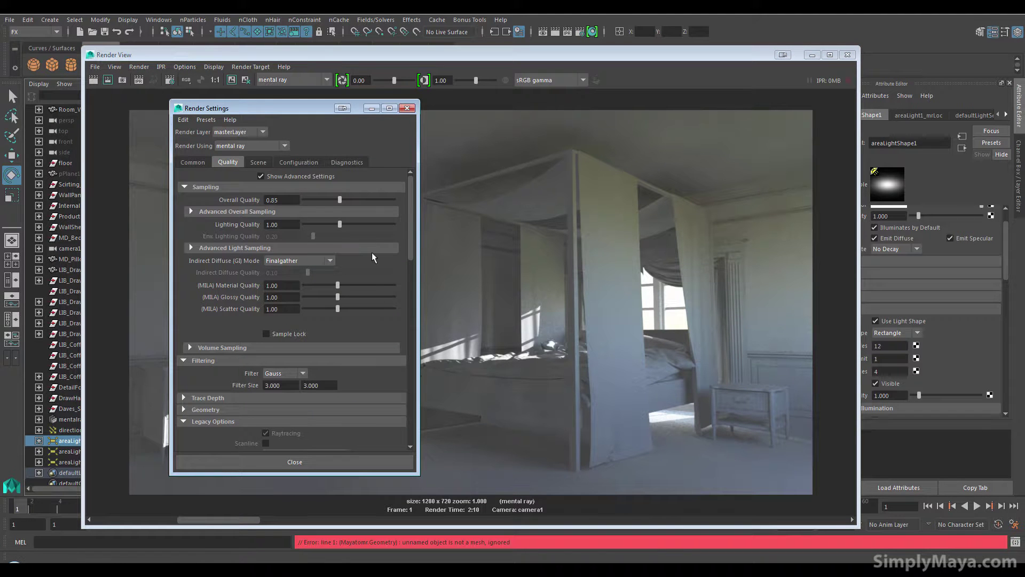
pyautogui.scroll(-6, 402, 277)
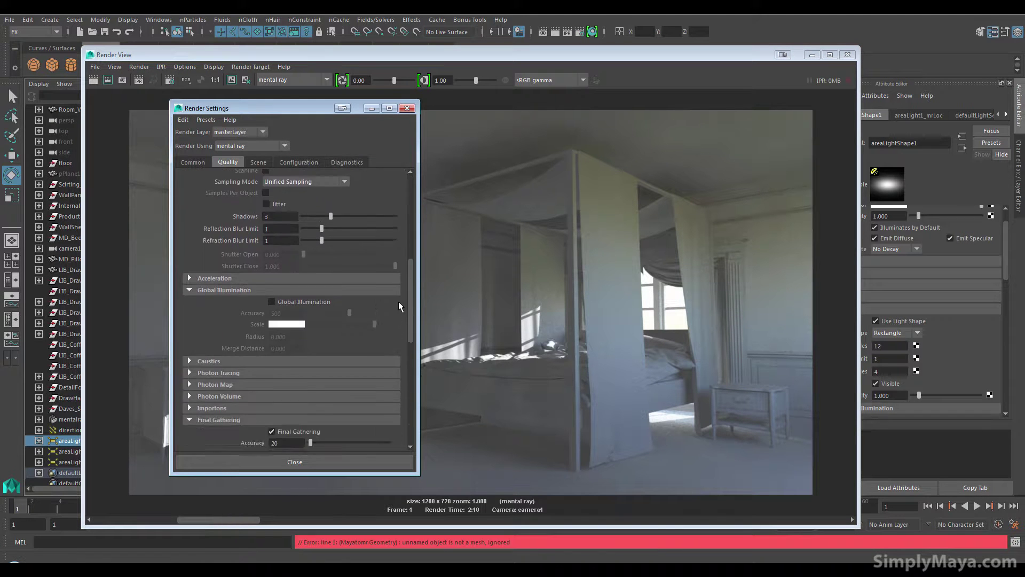
pyautogui.scroll(3, 402, 278)
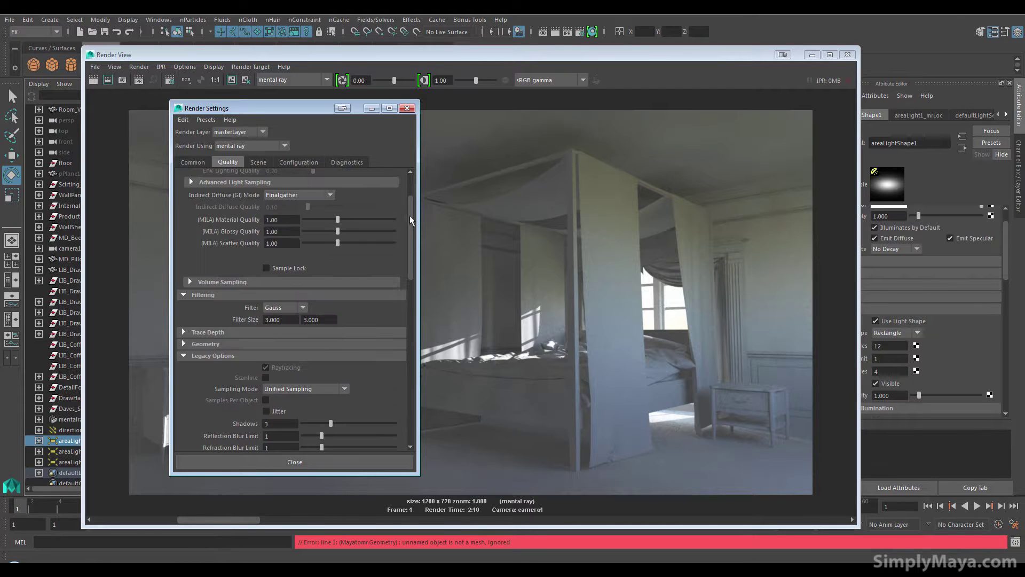
pyautogui.moveTo(408, 216); pyautogui.dragTo(414, 200)
pyautogui.click(319, 247)
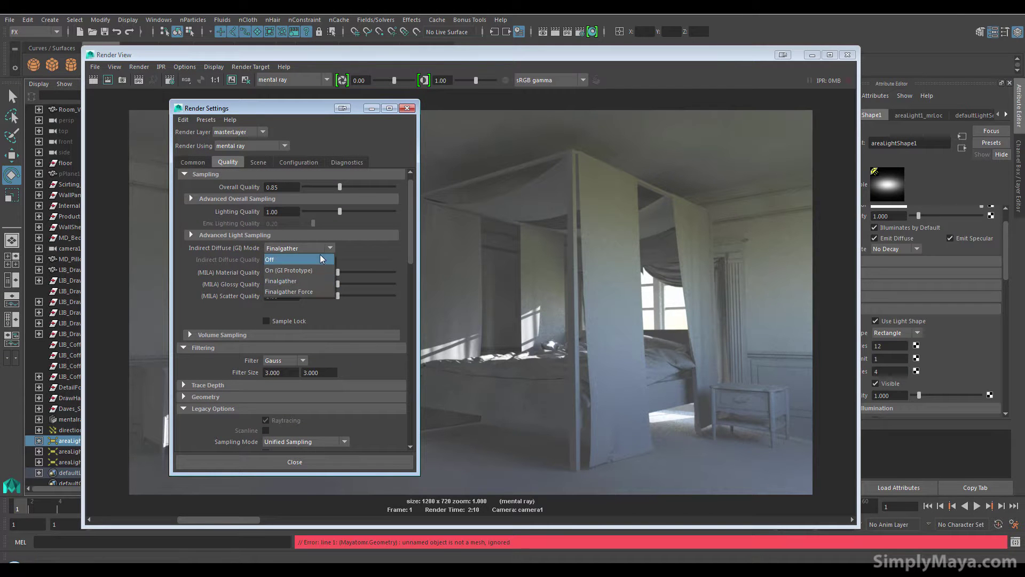
pyautogui.click(319, 255)
pyautogui.click(324, 247)
pyautogui.click(317, 267)
pyautogui.click(323, 245)
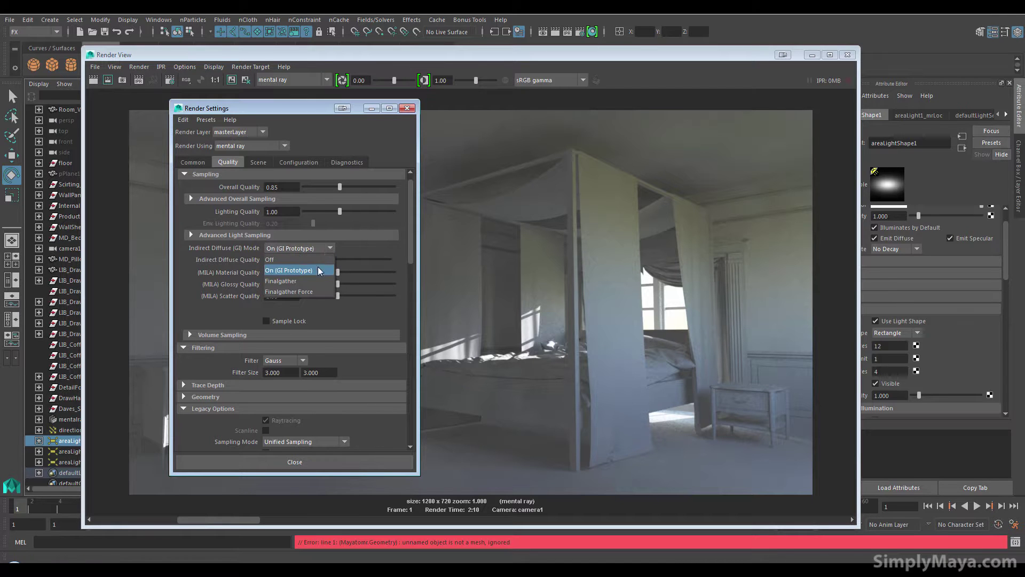
pyautogui.click(310, 281)
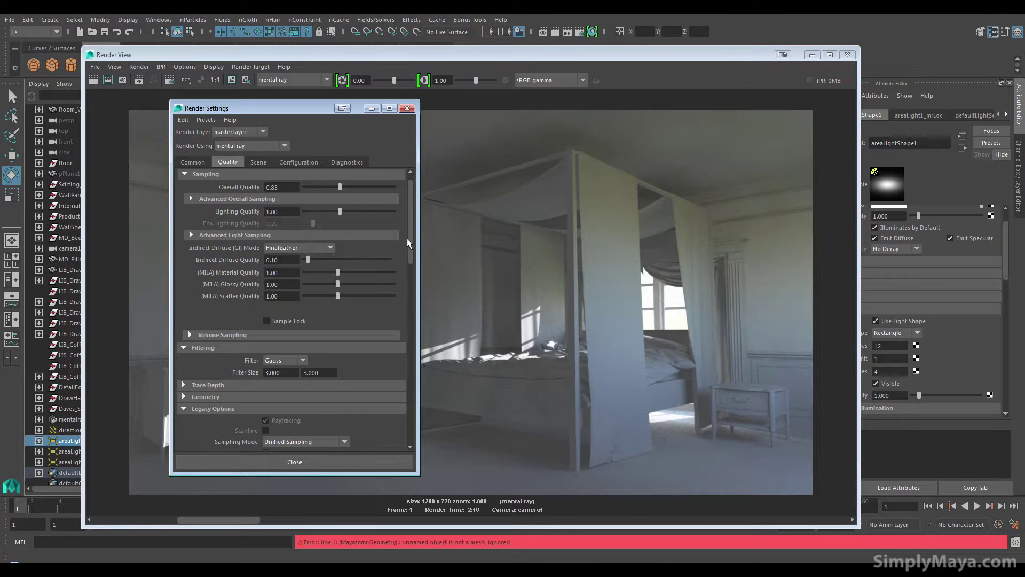
# - Review the legacy Sampling Mode and the Final Gathering accuracy, density and interpolation settings, and minimize the render settings window
pyautogui.scroll(-10, 398, 278)
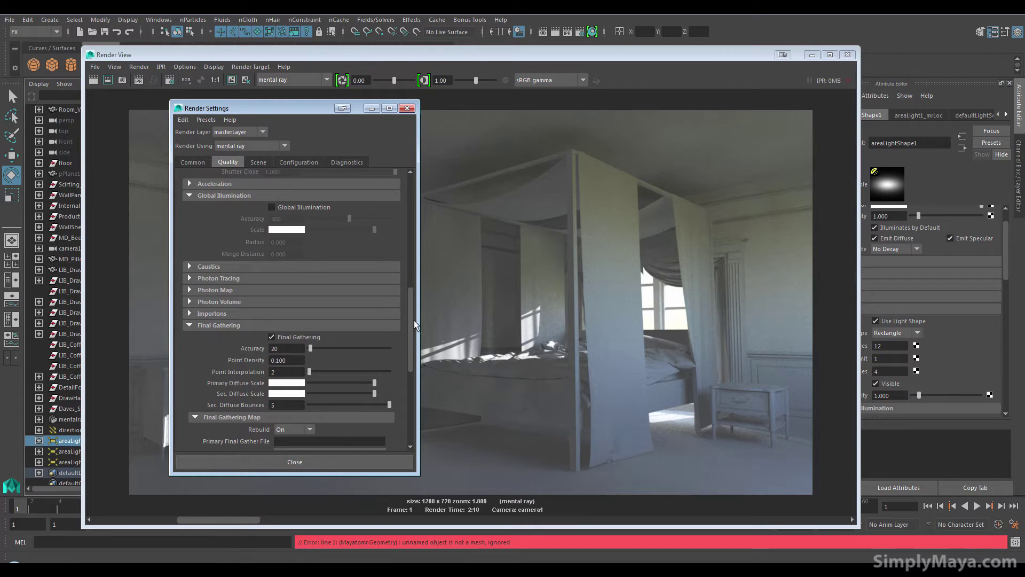
pyautogui.scroll(6, 412, 296)
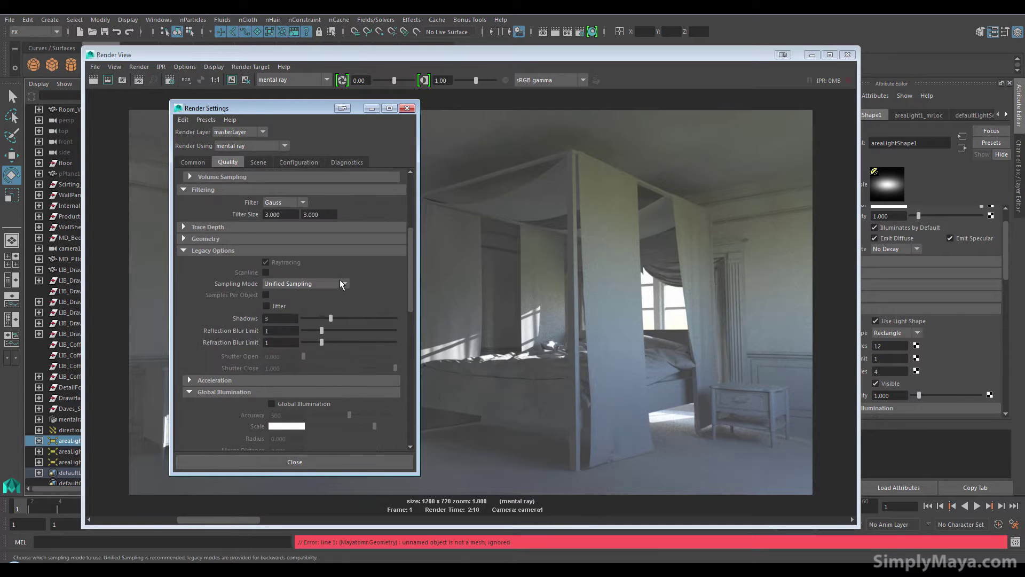
pyautogui.moveTo(407, 260); pyautogui.dragTo(398, 325)
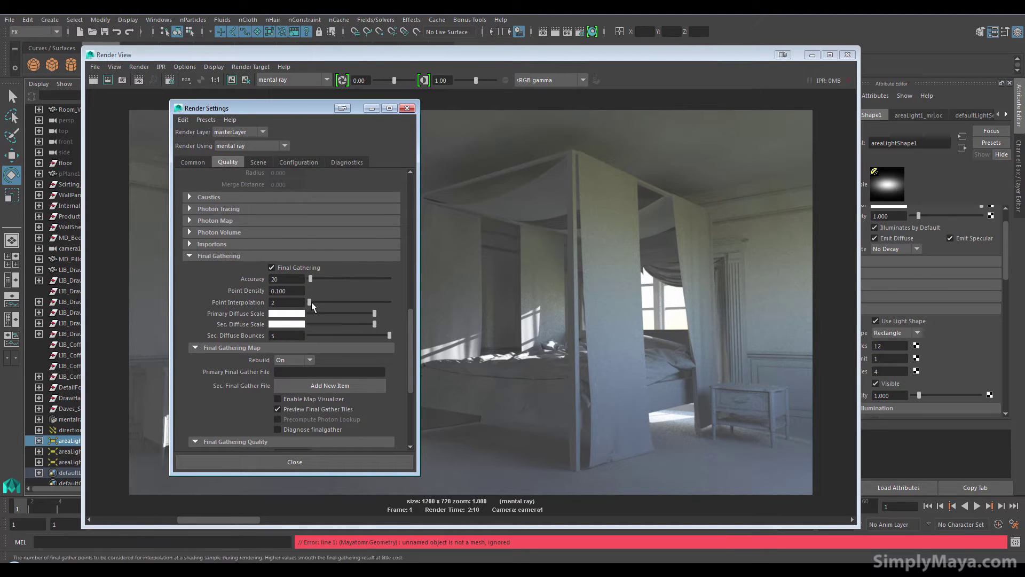
pyautogui.moveTo(409, 335)
pyautogui.mouseDown()
pyautogui.moveTo(403, 368)
pyautogui.moveTo(401, 257)
pyautogui.moveTo(412, 237)
pyautogui.moveTo(396, 173)
pyautogui.mouseUp()
pyautogui.click(372, 110)
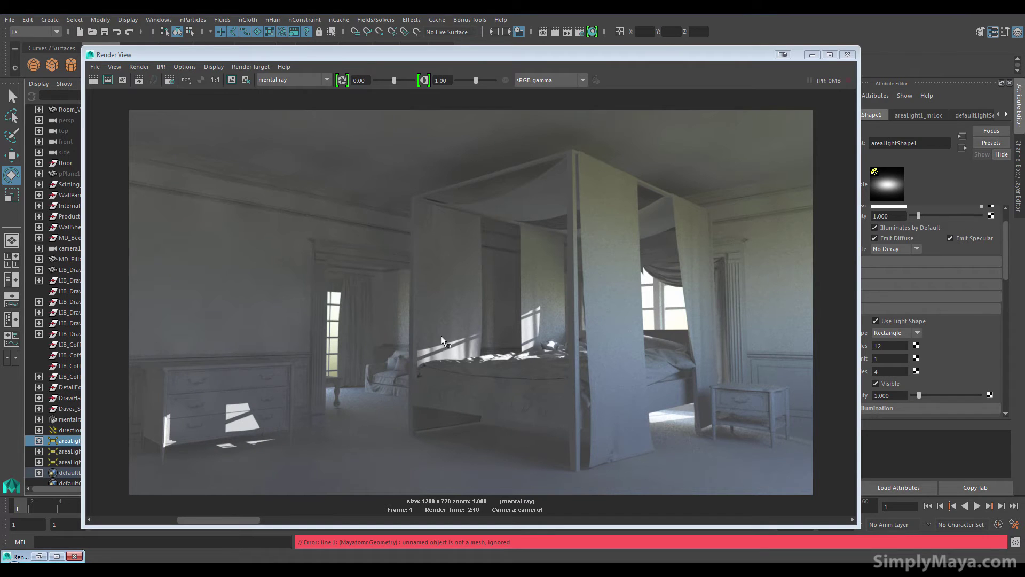